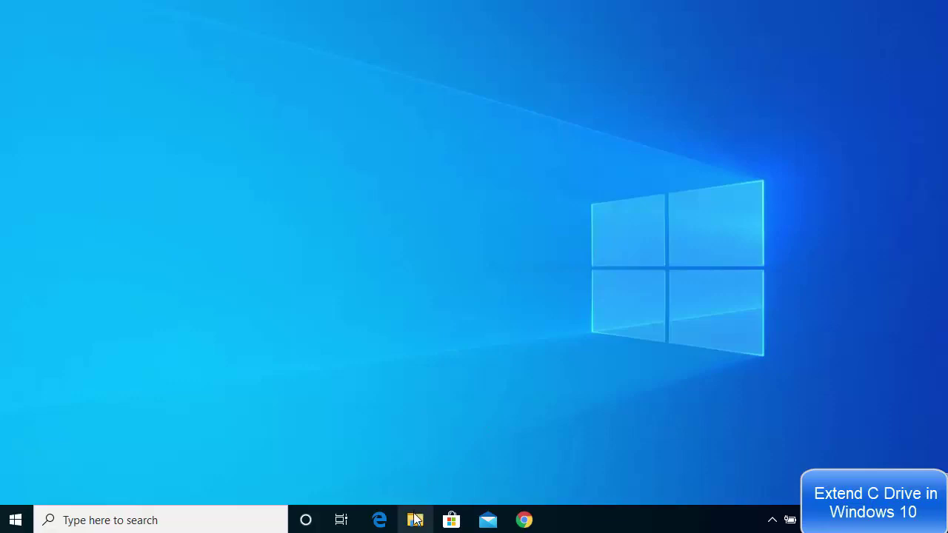
Check the free space of the C: and E: drives under This PC in File Explorer, then minimize the window.
left_click(416, 520)
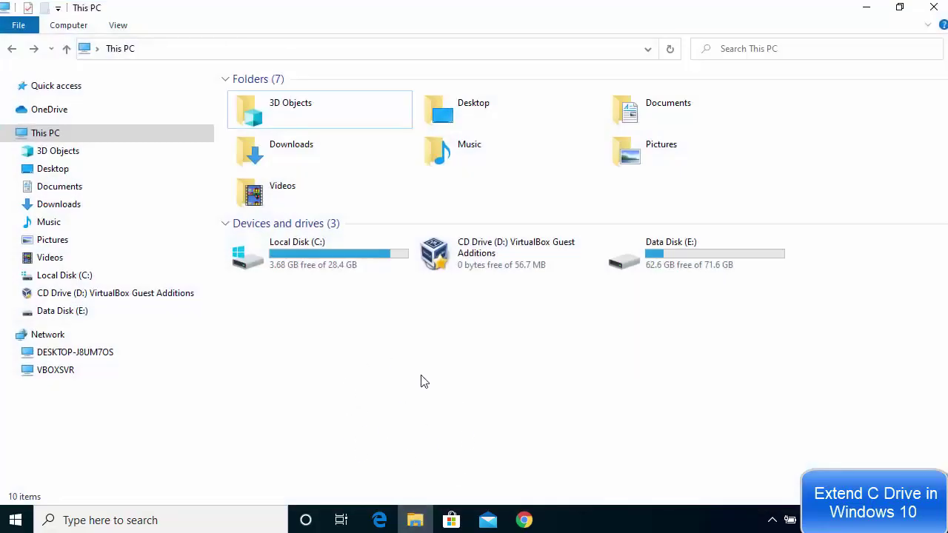
left_click(72, 131)
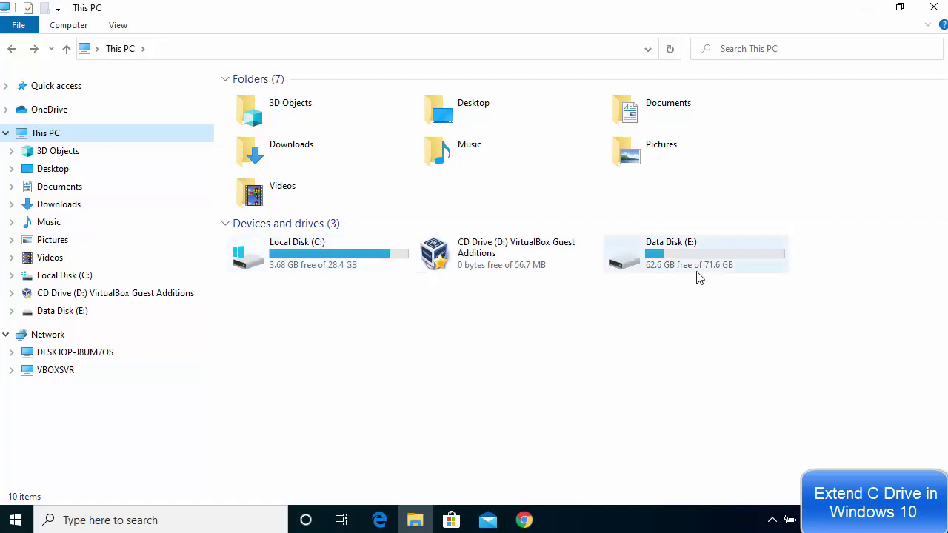
left_click(646, 346)
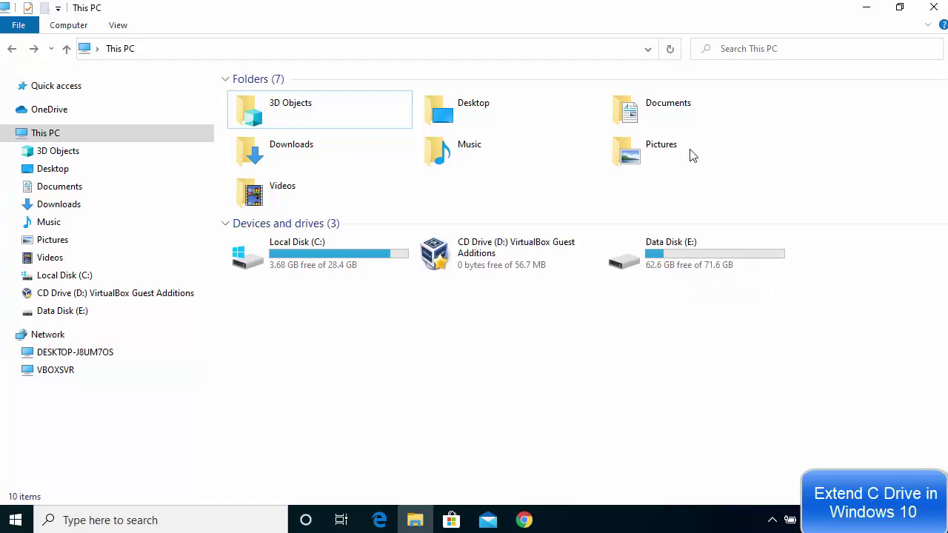
left_click(865, 9)
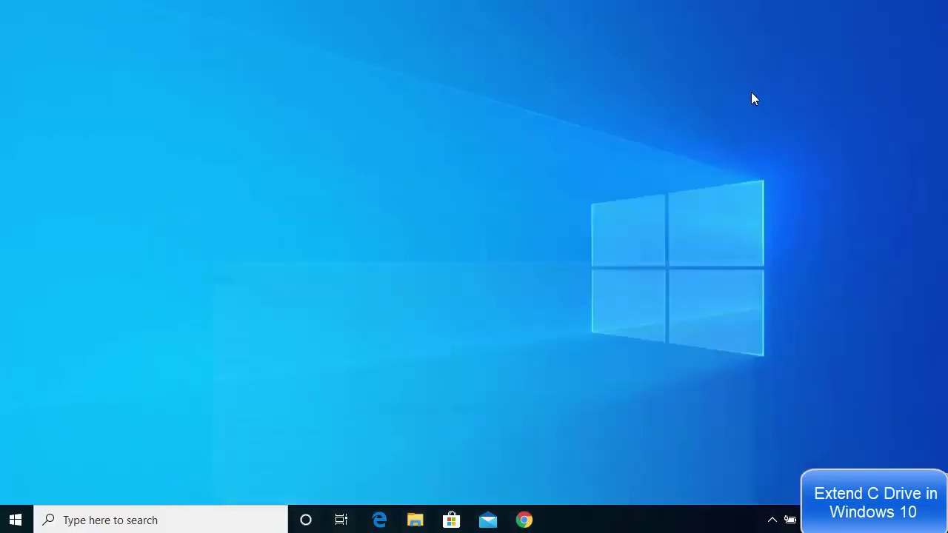
Find and open Disk Management, maximize it, and examine the C: and Data Disk (E:) partitions on Disk 0.
left_click(127, 519)
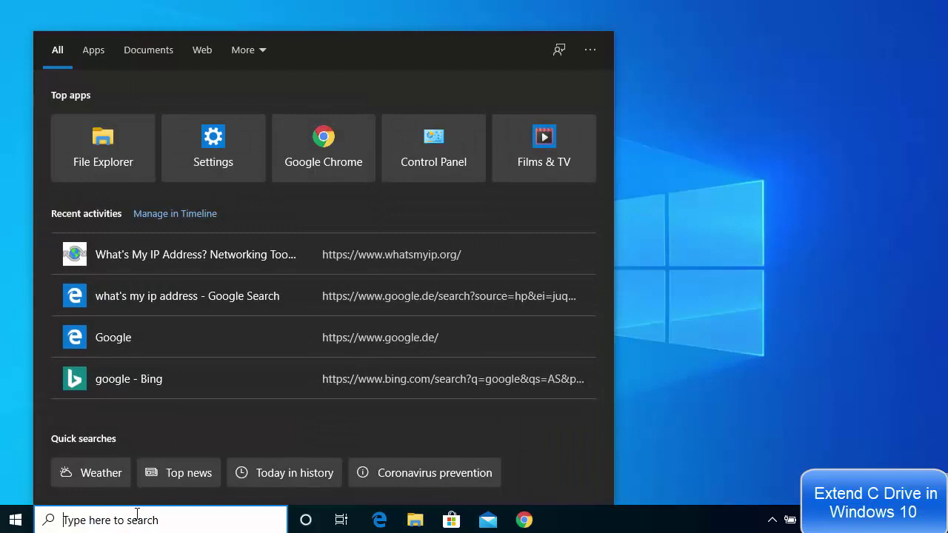
type("disk mange")
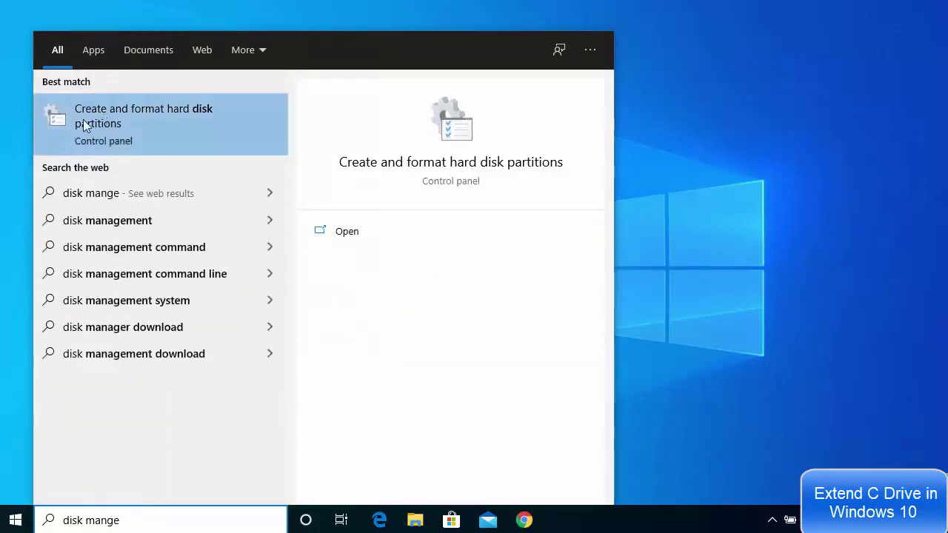
left_click(147, 115)
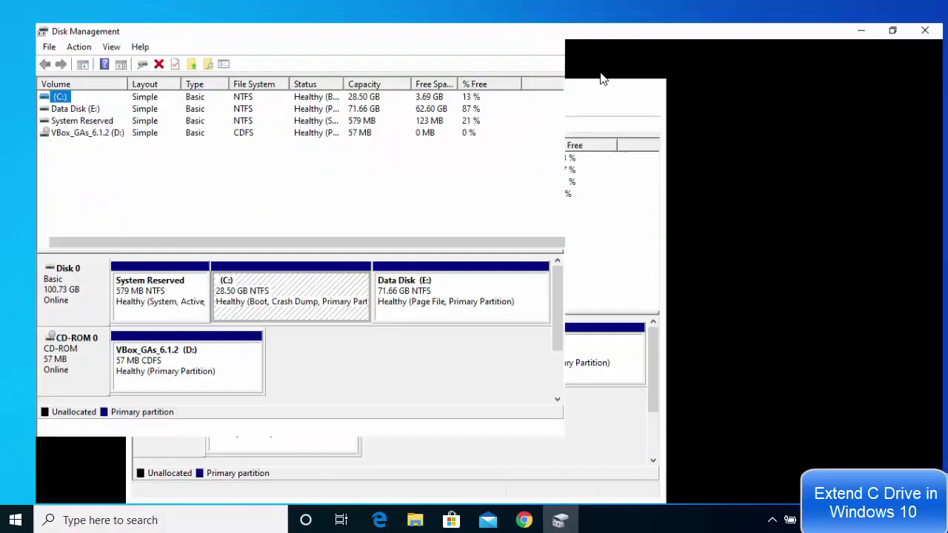
left_click(604, 74)
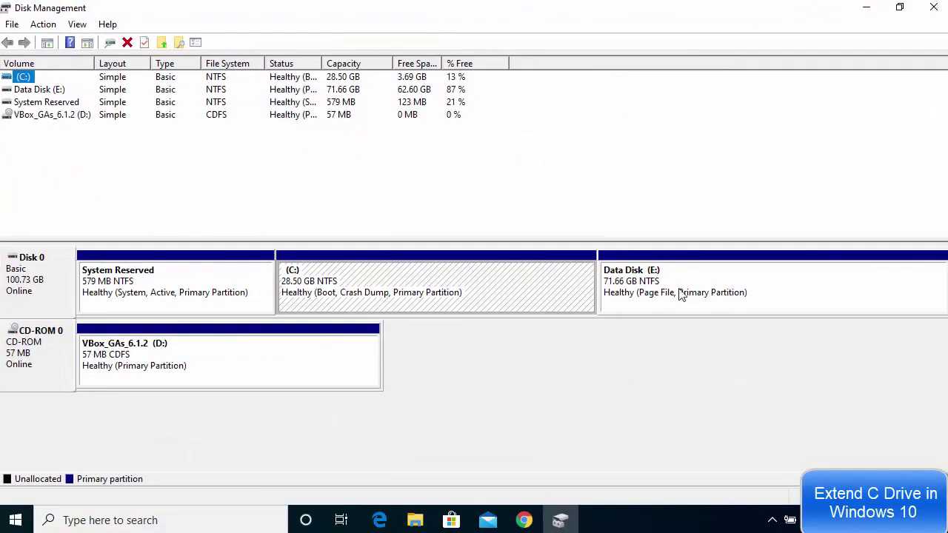
left_click(483, 361)
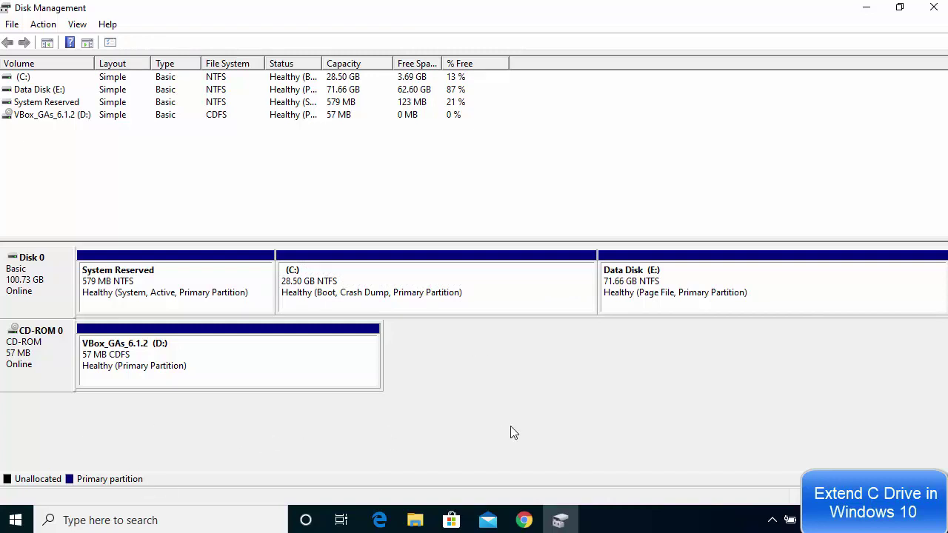
left_click(464, 283)
left_click(700, 291)
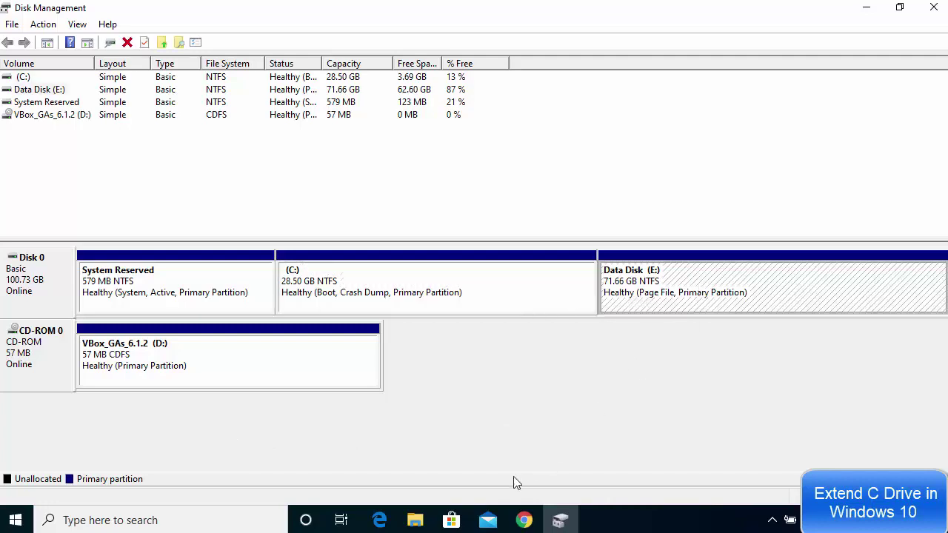
left_click(415, 520)
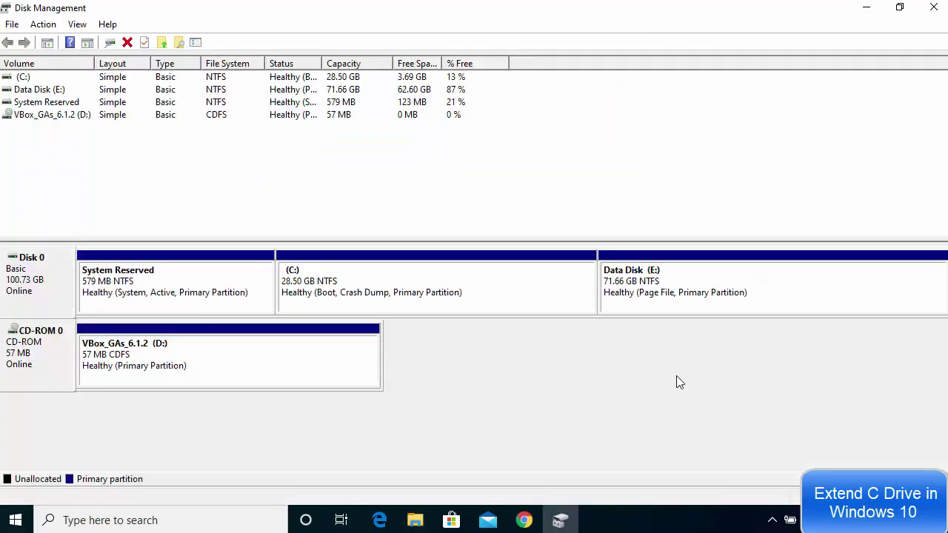
Bring up the Shrink Volume settings for Data Disk (E:) and calculate 1024 × 20 in Calculator.
right_click(711, 294)
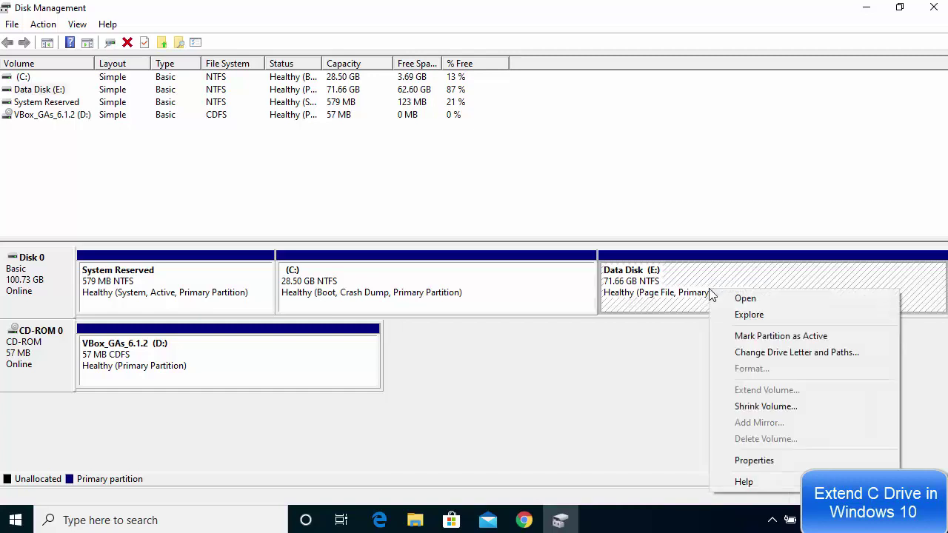
left_click(763, 408)
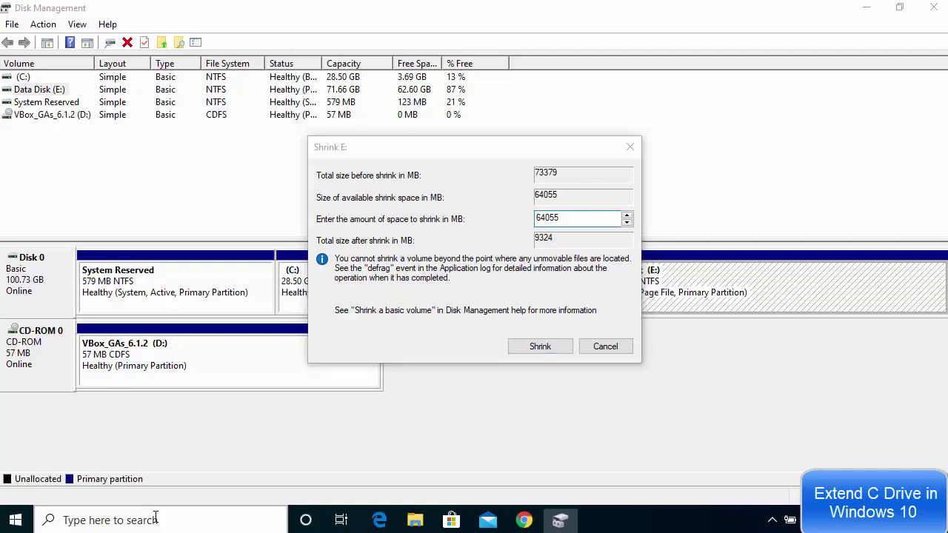
left_click(155, 519)
type("cal")
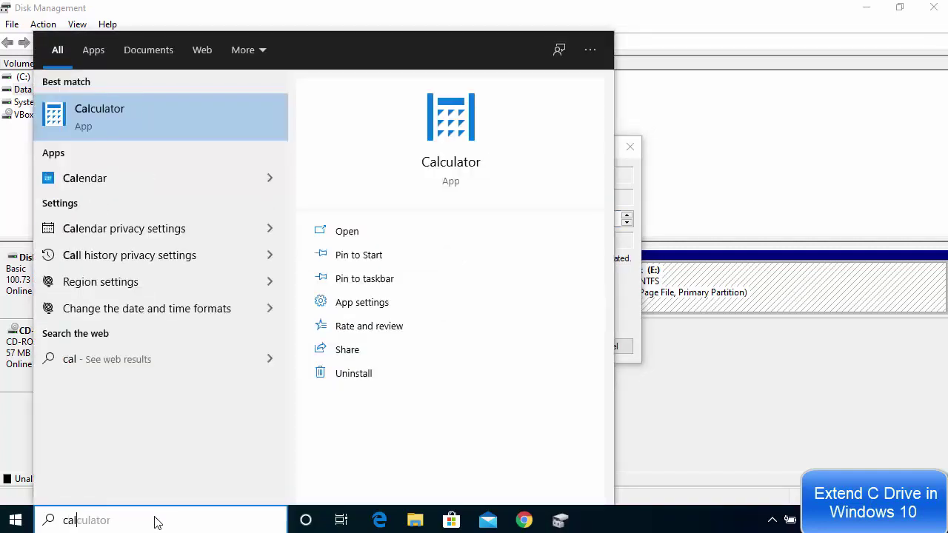
left_click(178, 108)
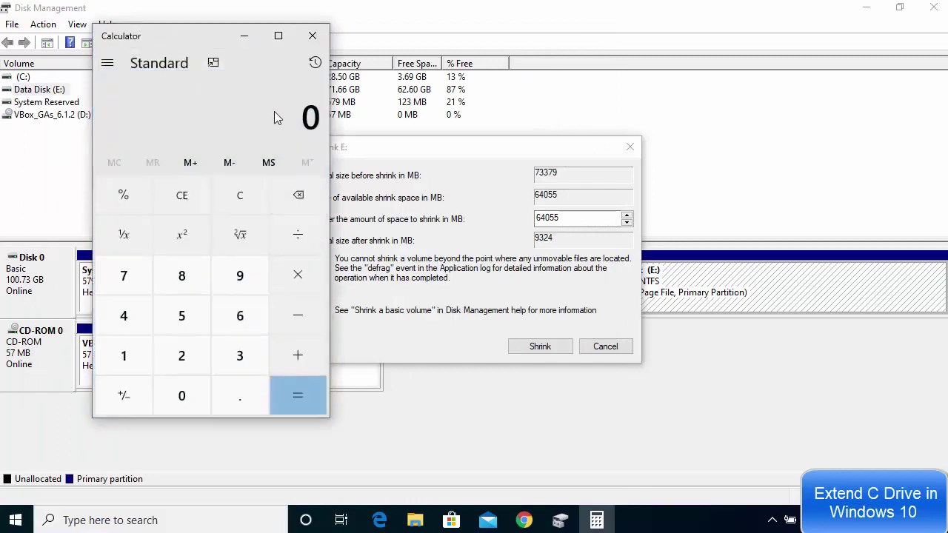
type("1024*")
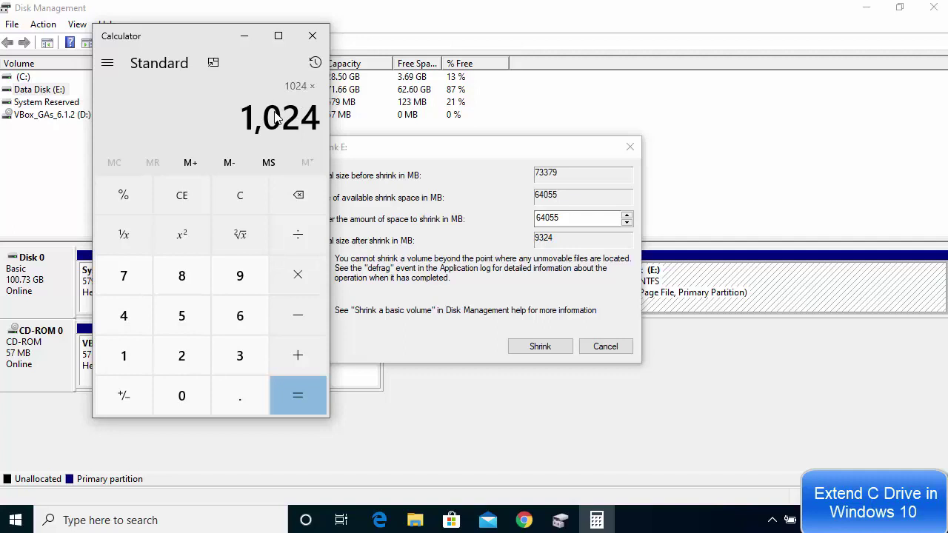
type("20")
key("Return")
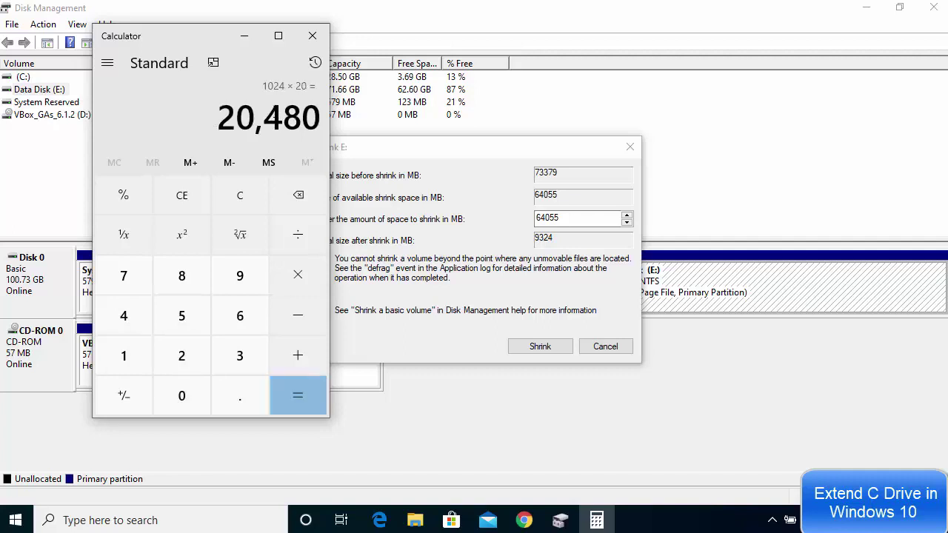
Set the amount of space to shrink to 20480 MB and shrink Data Disk (E:).
double_click(554, 216)
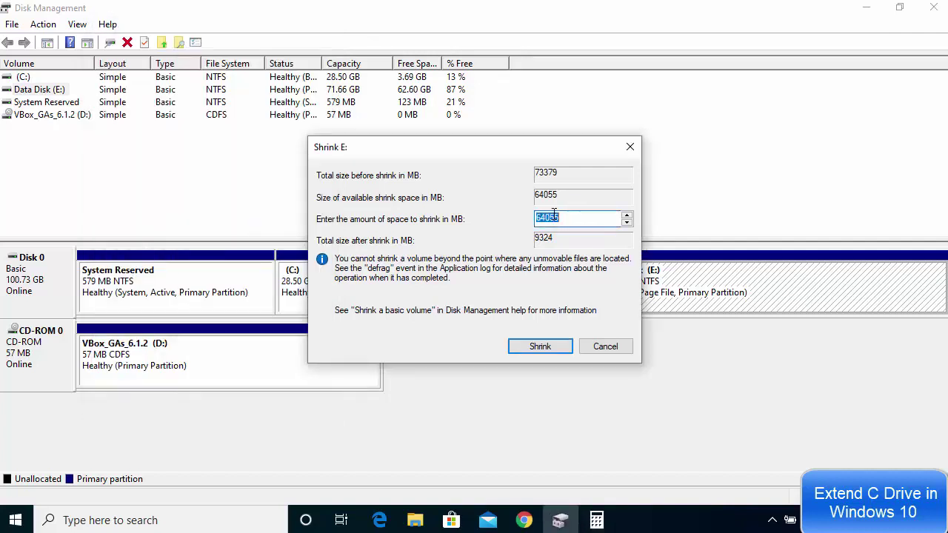
type("20480")
left_click(536, 349)
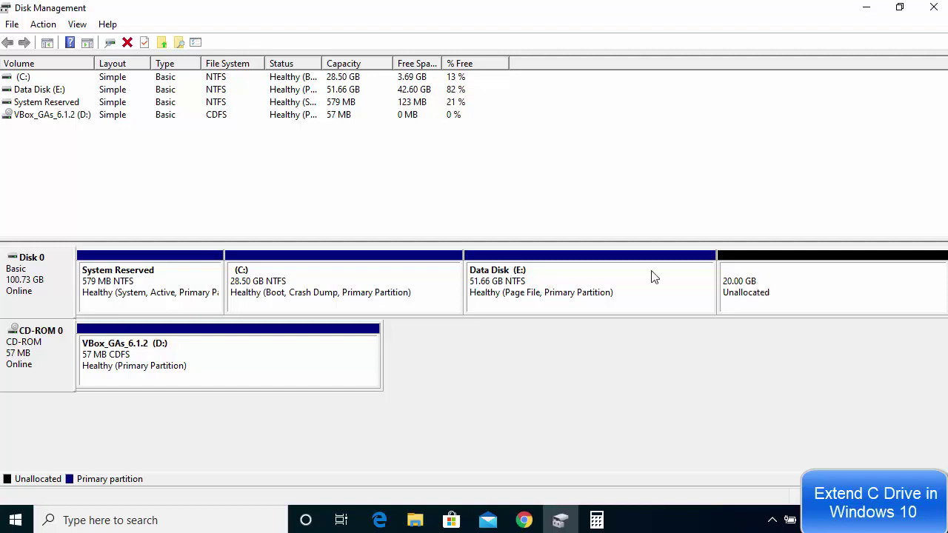
Start a new simple volume in the unallocated space on Disk 0 and accept a volume size of 20480 MB.
left_click(779, 296)
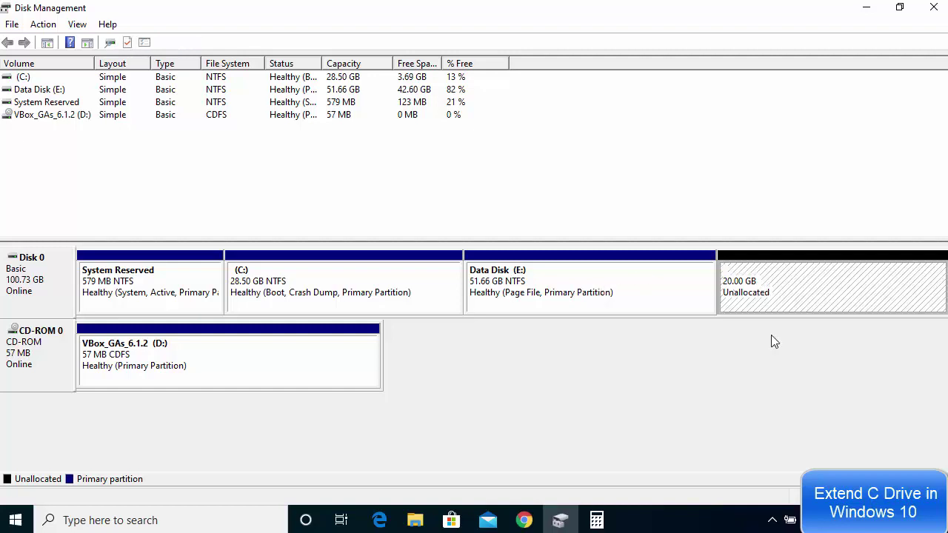
right_click(790, 287)
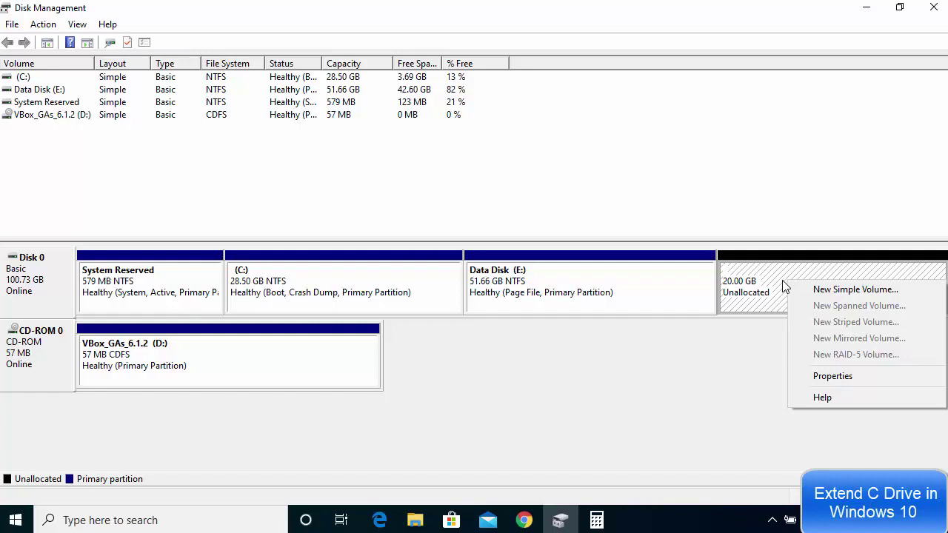
left_click(828, 294)
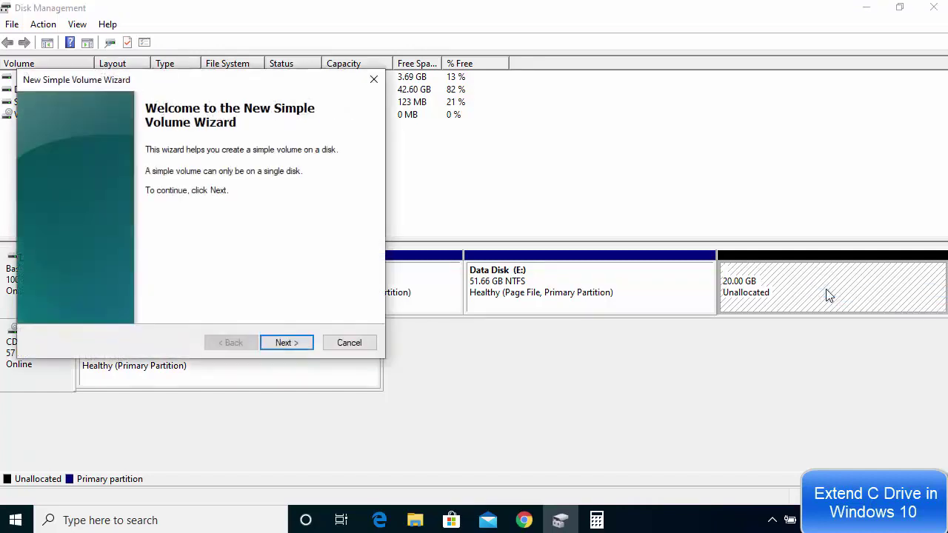
left_click(285, 343)
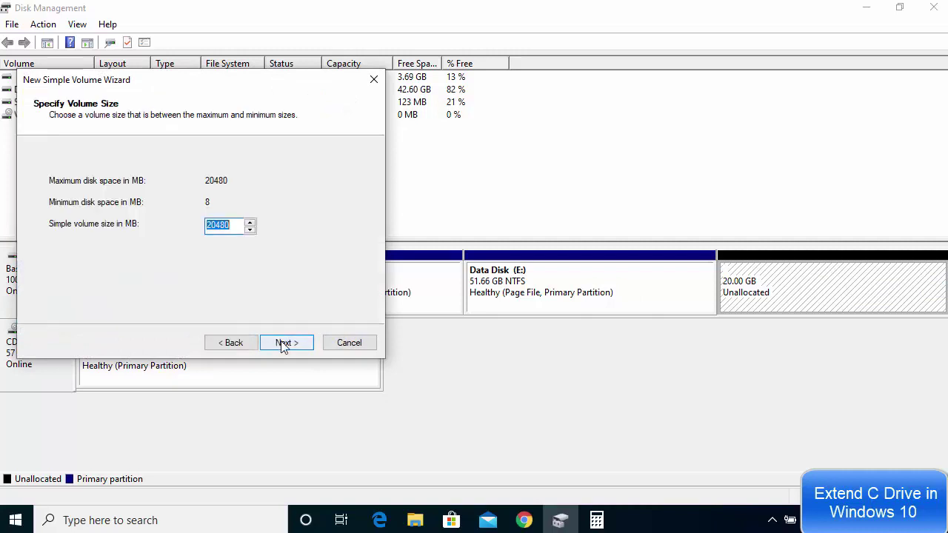
left_click(286, 343)
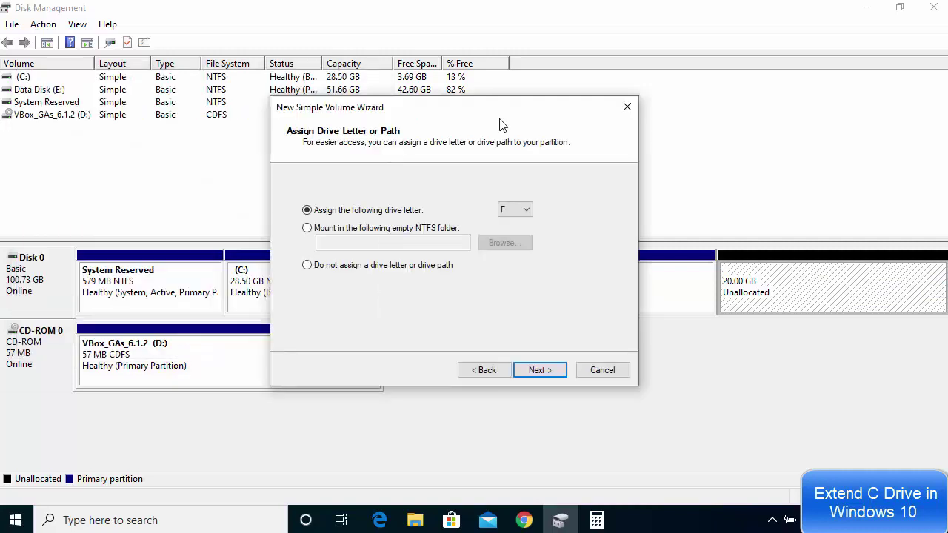
Assign drive letter F and create the volume with NTFS, default allocation unit size, the label New Volume and quick format.
left_click_drag(445, 118, 512, 131)
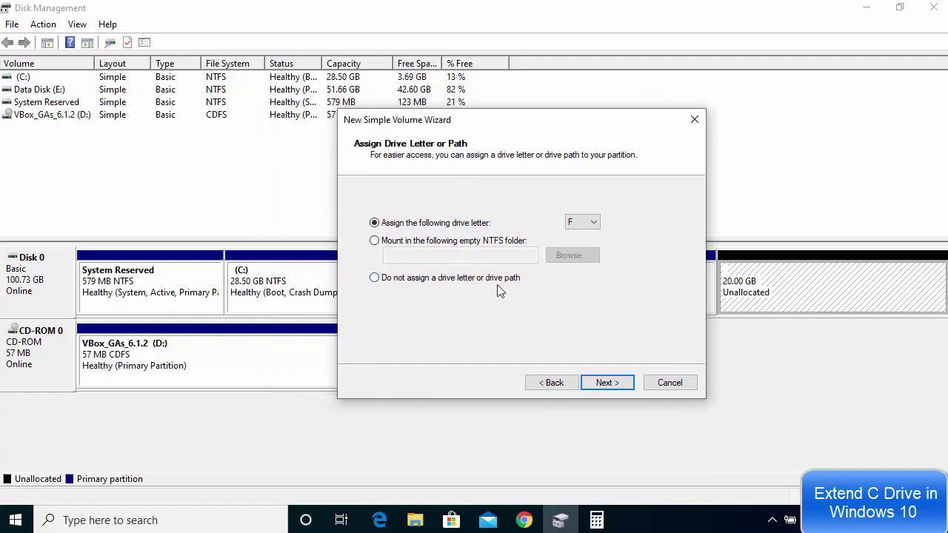
left_click(580, 225)
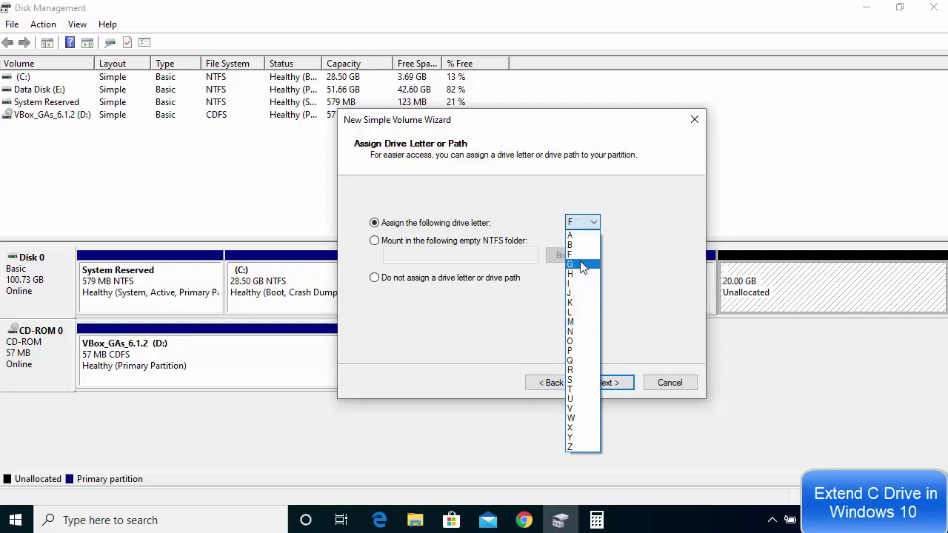
left_click(626, 222)
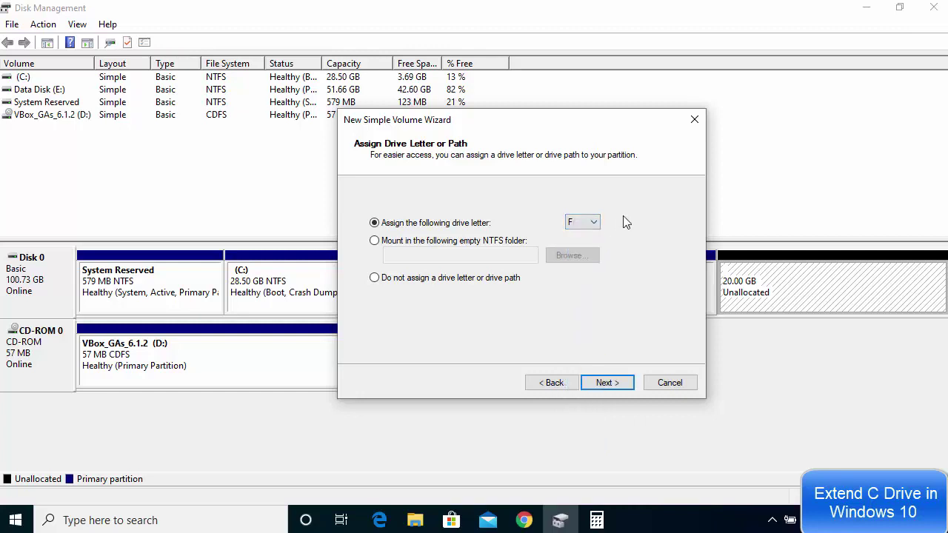
left_click(578, 224)
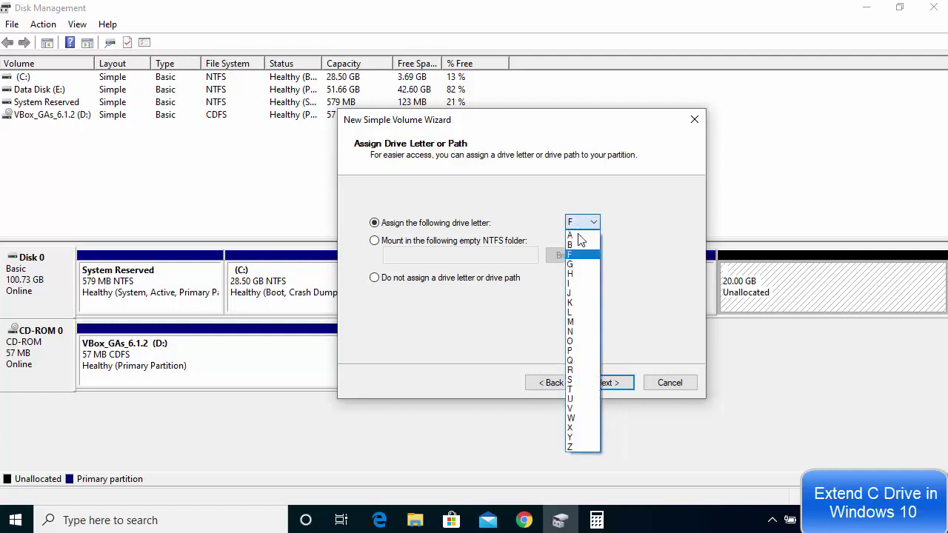
left_click(633, 289)
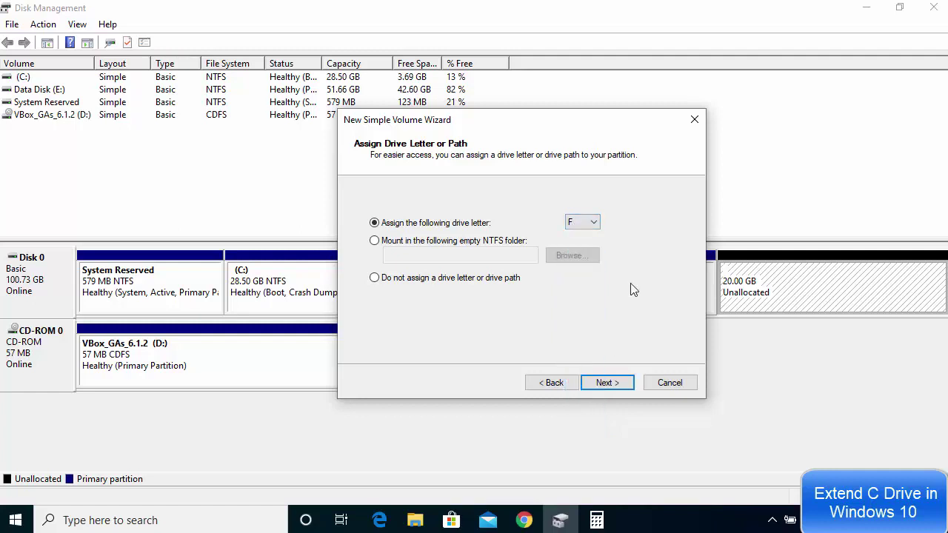
left_click(608, 384)
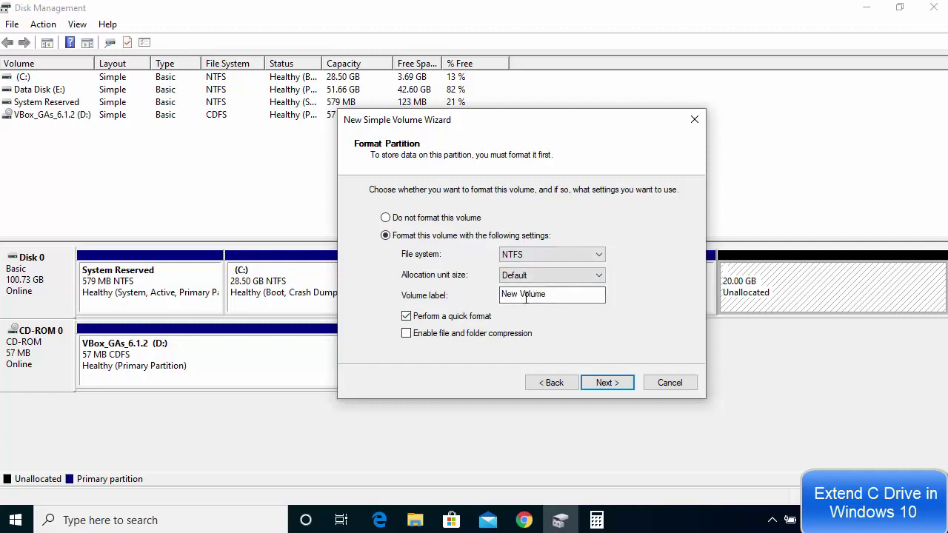
left_click(602, 384)
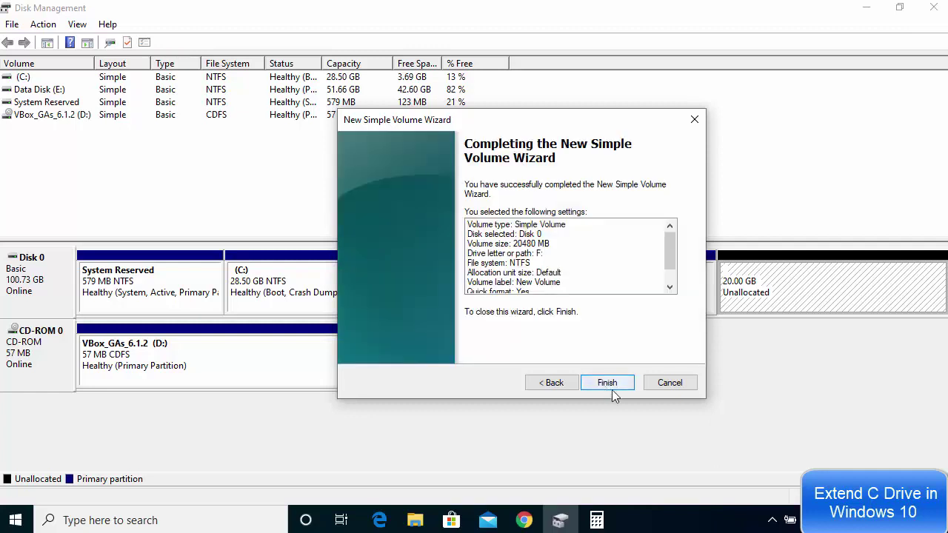
left_click(612, 384)
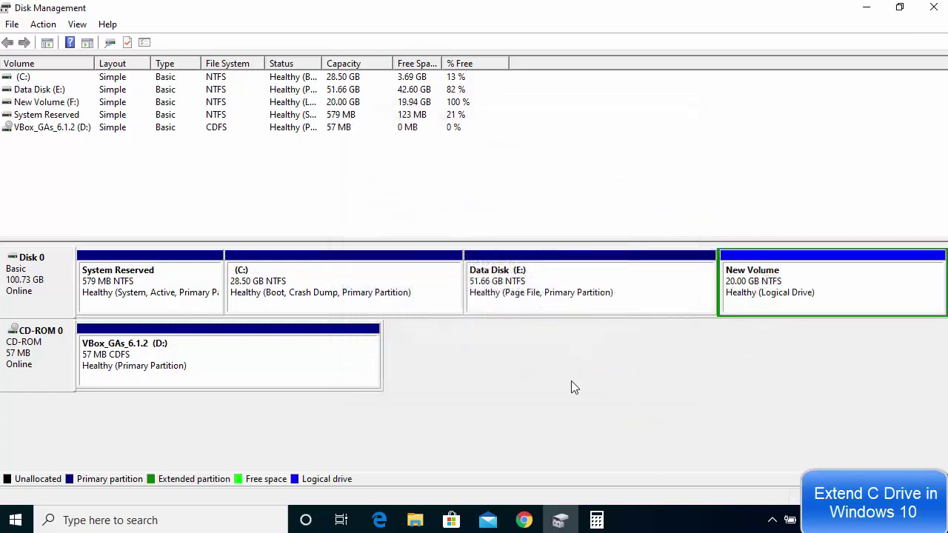
Check the size of New Volume (F:) in File Explorer and open Data Disk (E:).
left_click(428, 518)
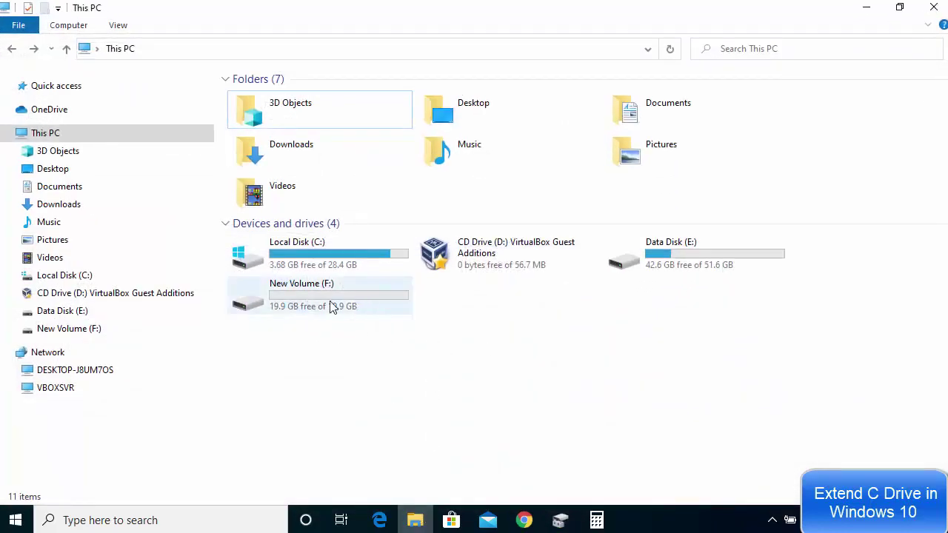
mouse_move(334, 306)
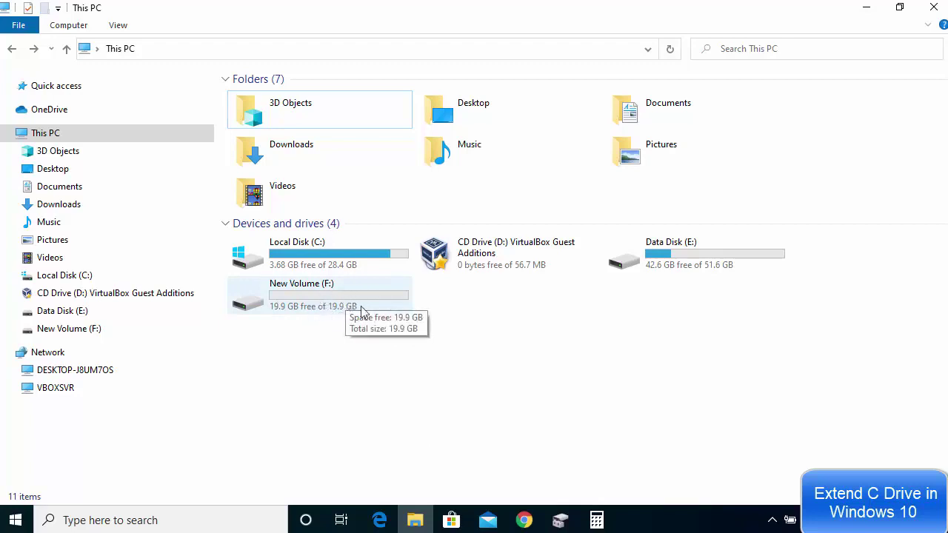
double_click(663, 264)
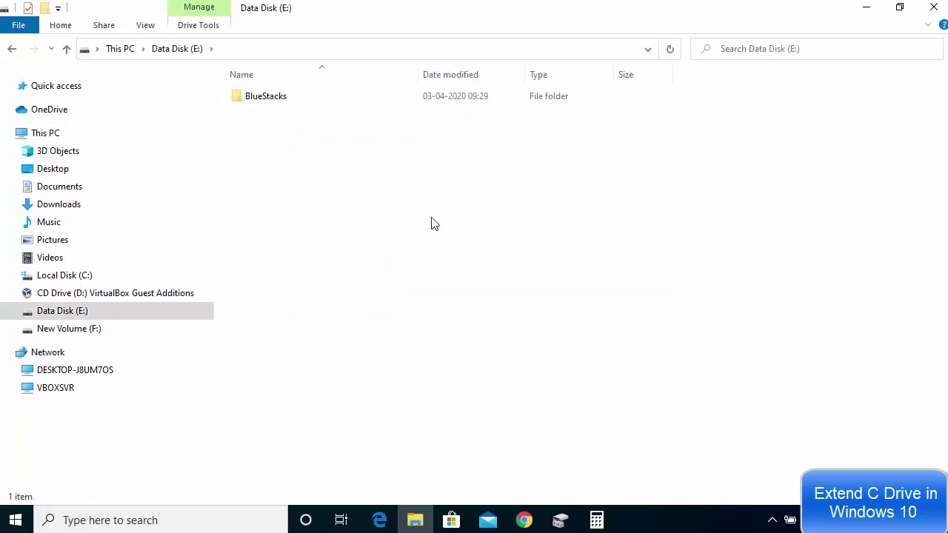
Move the BlueStacks folder from Data Disk (E:) to New Volume (F:).
key("ctrl+a")
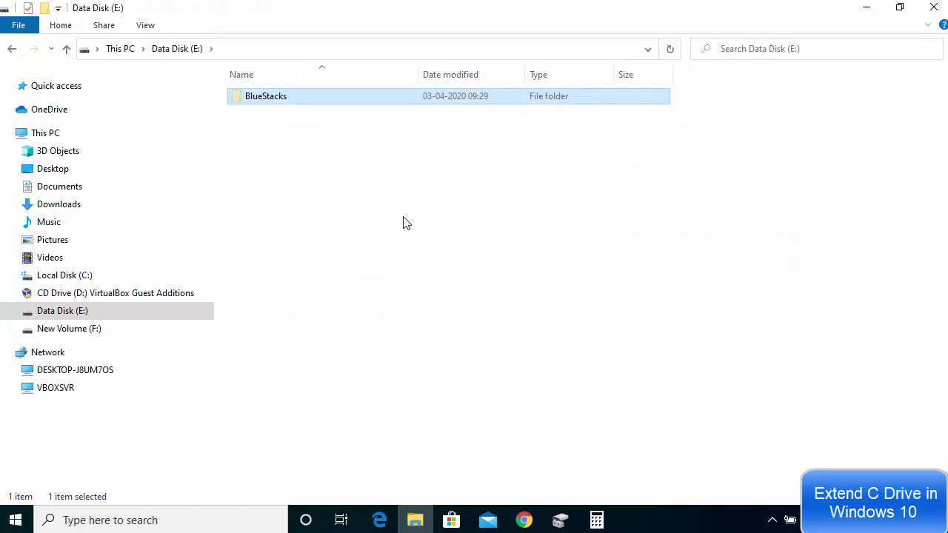
left_click(10, 50)
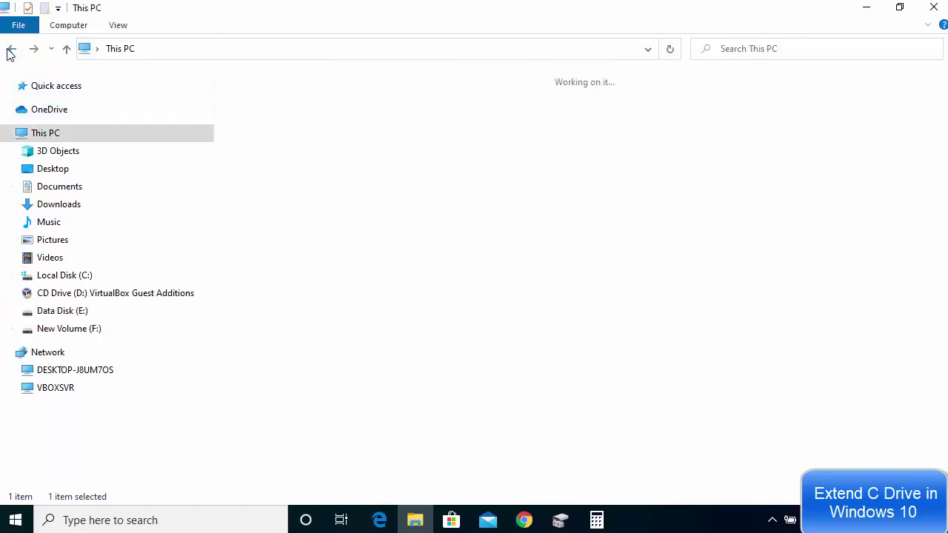
double_click(301, 307)
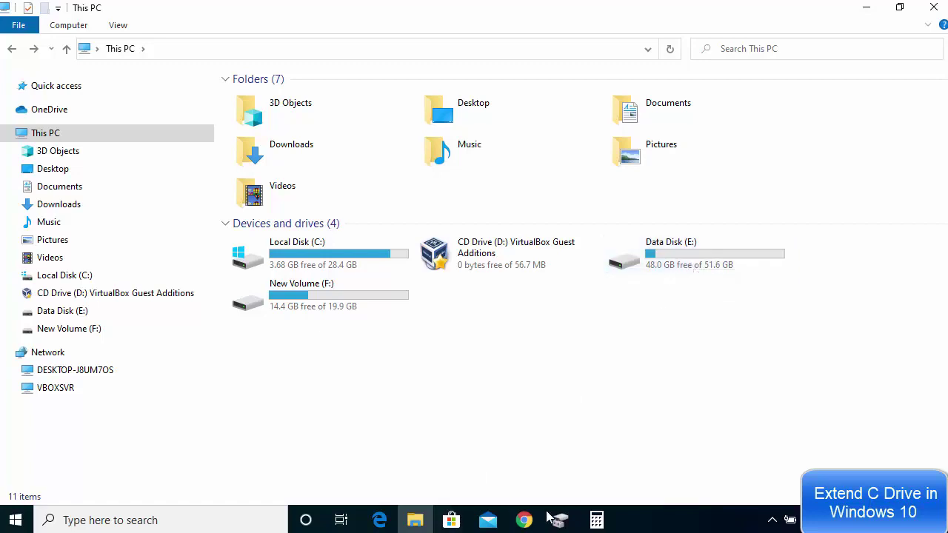
Switch to Disk Management and check whether the Delete Volume command is available for Data Disk (E:).
left_click(569, 524)
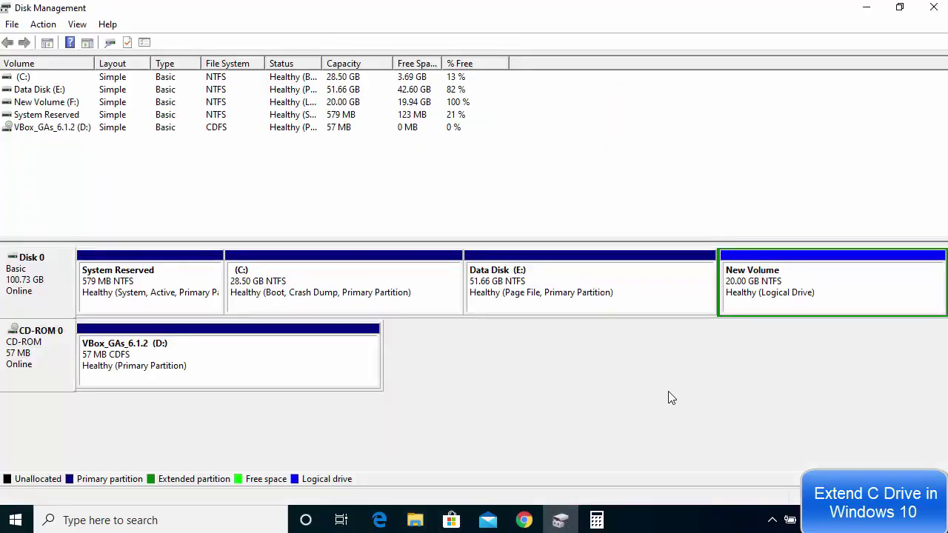
left_click(597, 289)
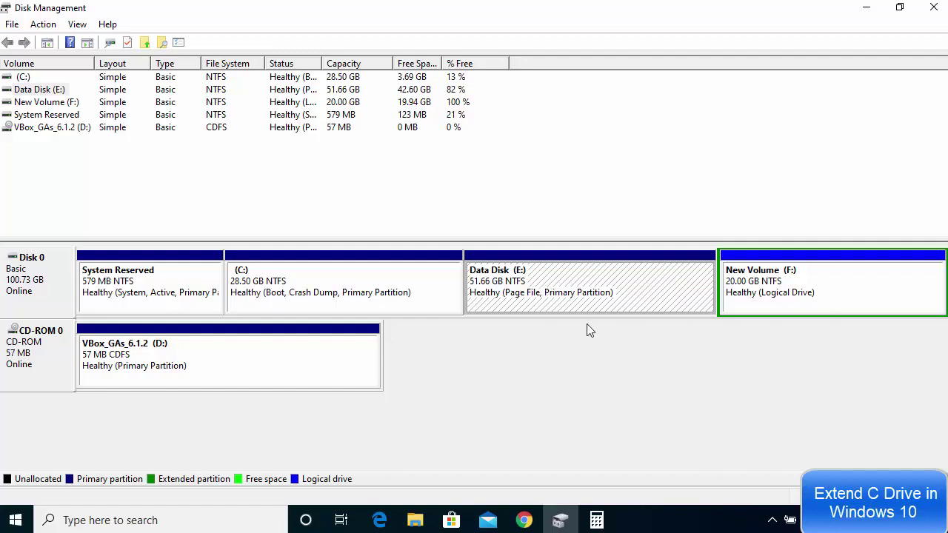
right_click(581, 284)
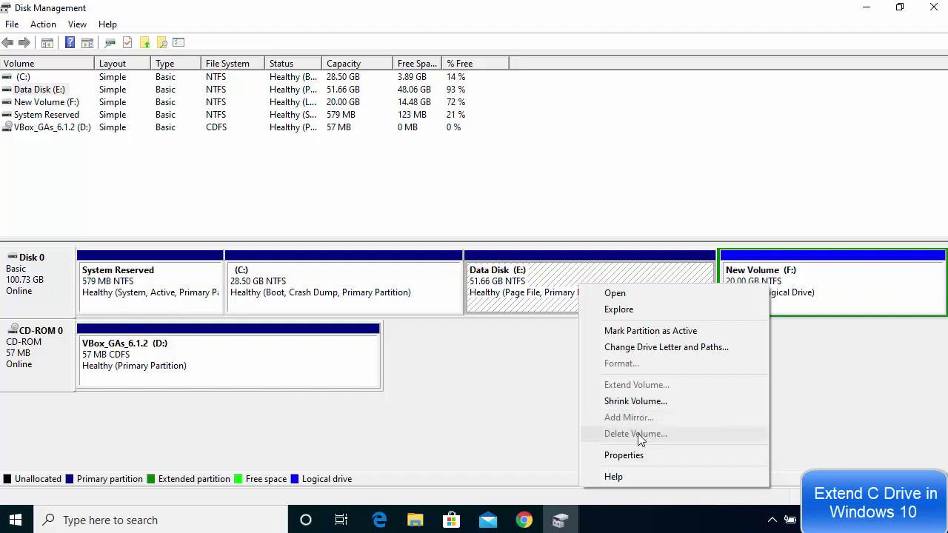
left_click(485, 454)
Find Advanced System Settings through Windows search and open the Virtual Memory settings from the advanced performance options.
left_click(152, 518)
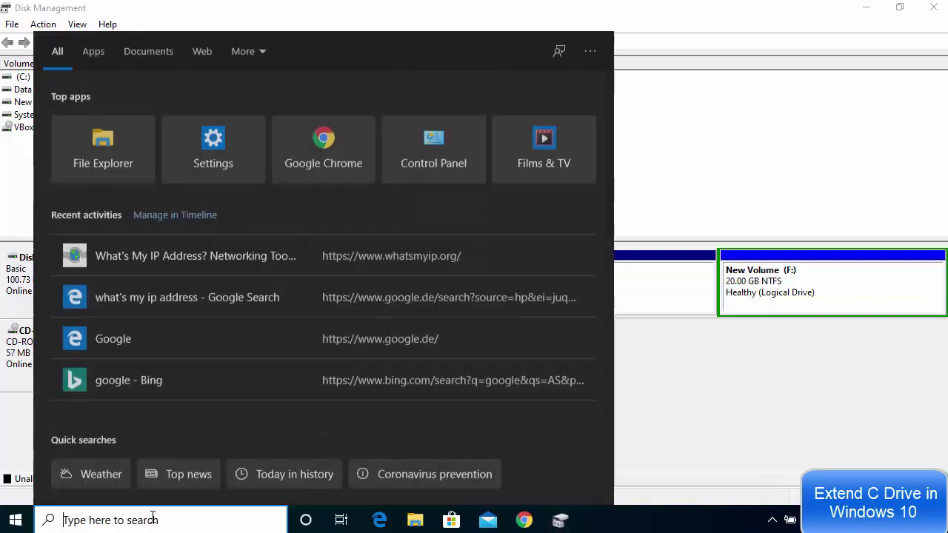
type("Advanced System Settings")
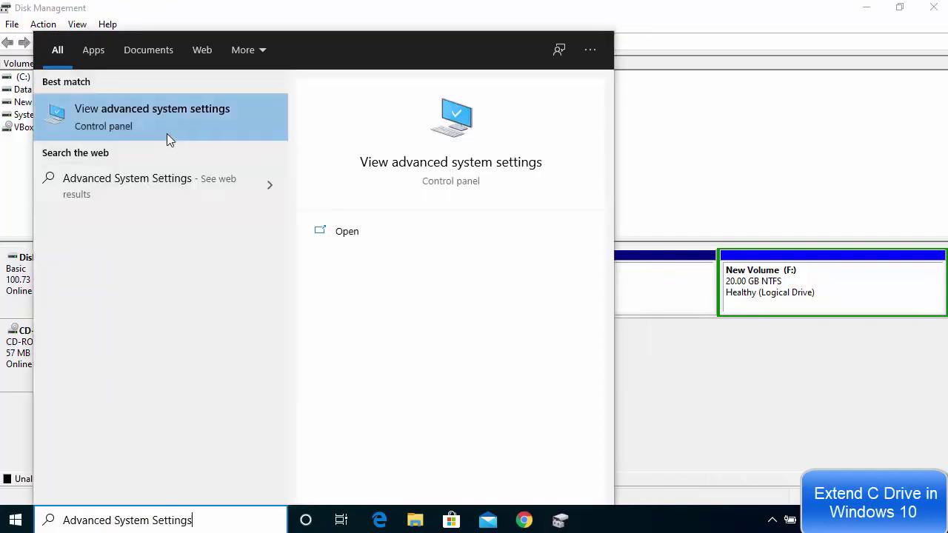
left_click(126, 114)
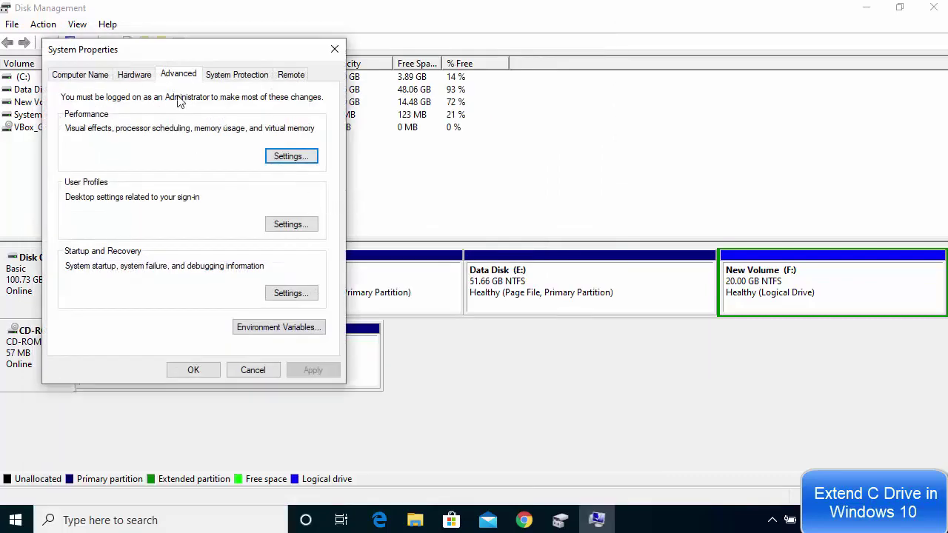
left_click_drag(188, 57, 508, 130)
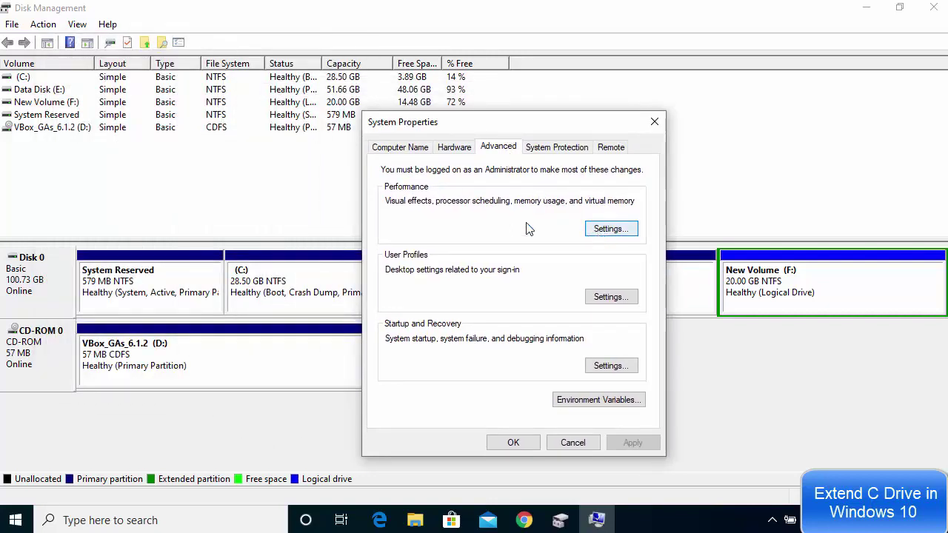
left_click(606, 231)
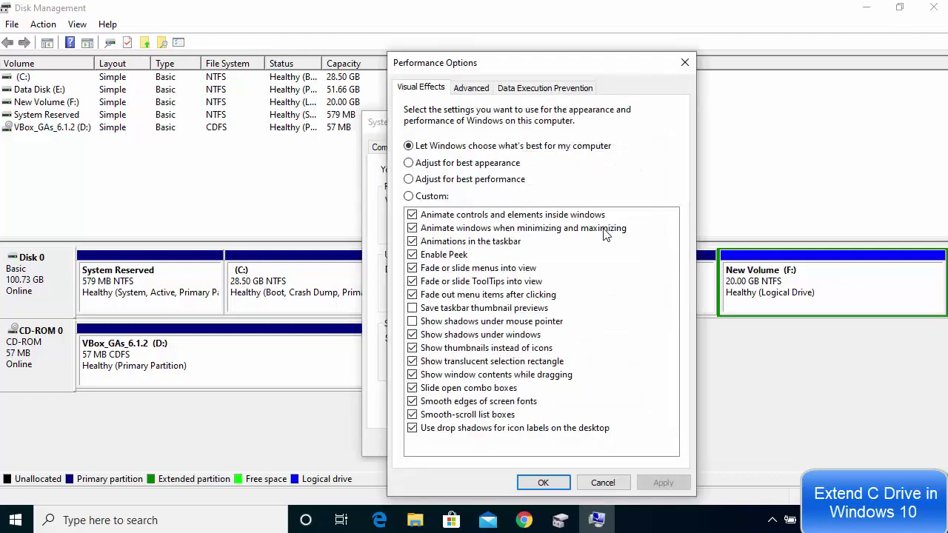
left_click(475, 92)
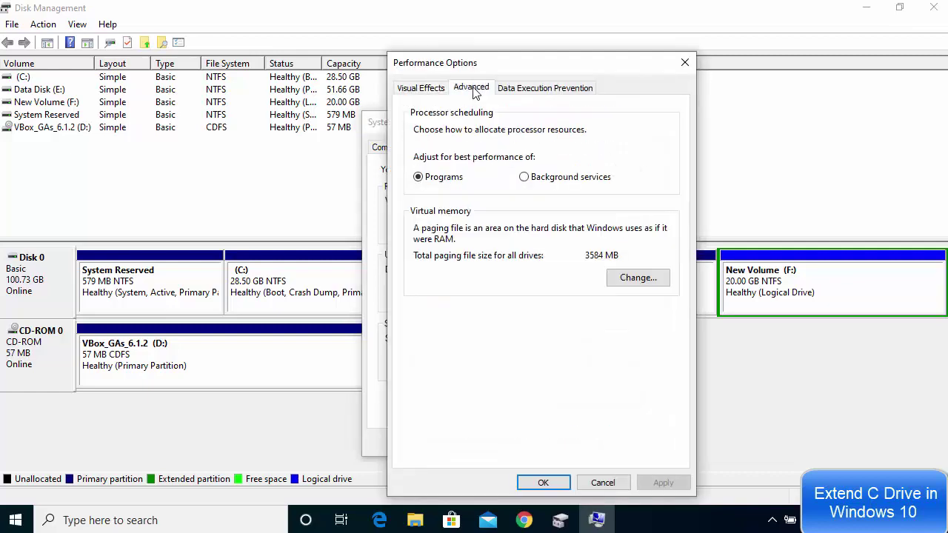
left_click(633, 278)
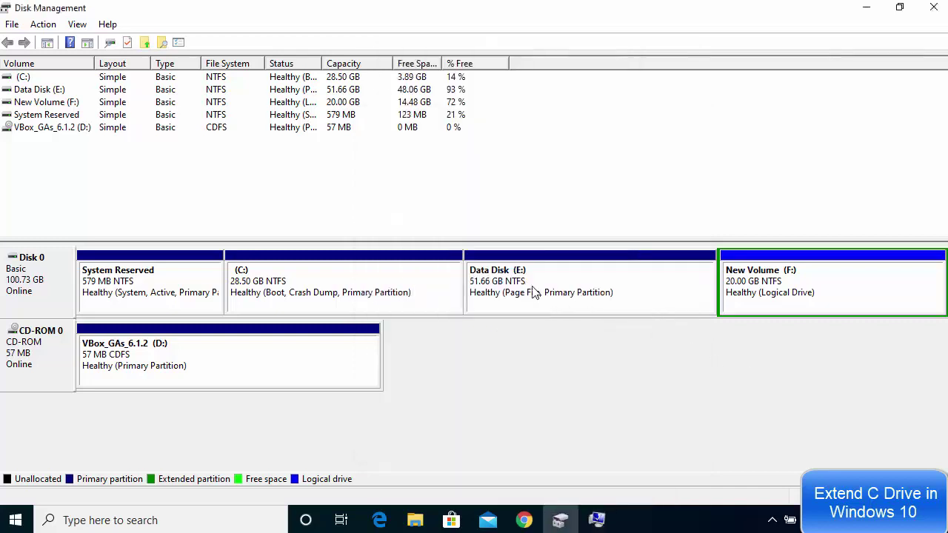
Check the volume commands for Data Disk (E:) in Disk Management and return to the Virtual Memory settings.
right_click(540, 288)
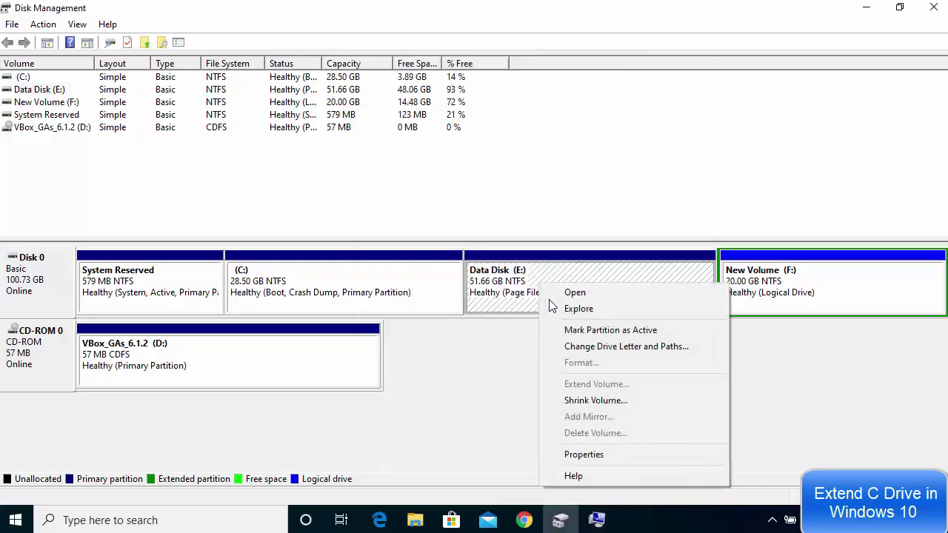
left_click(488, 346)
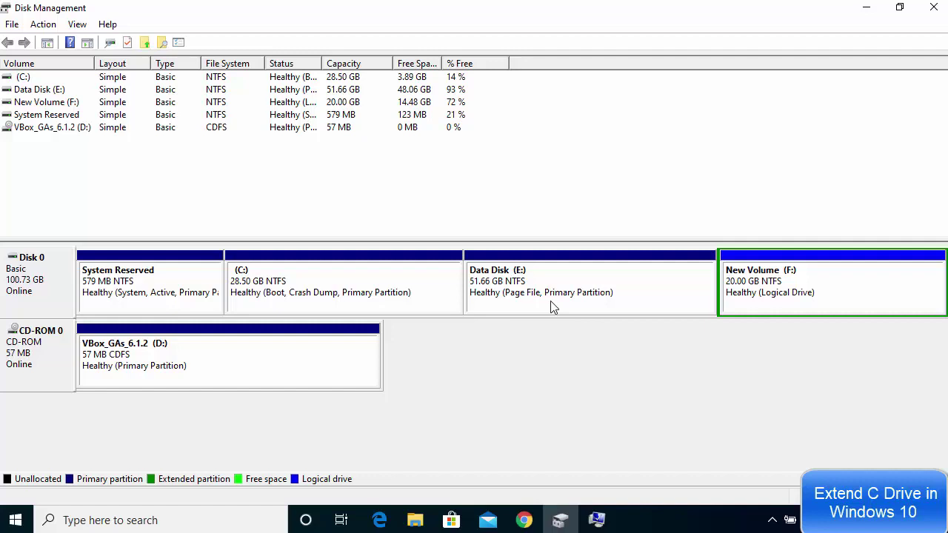
left_click(597, 520)
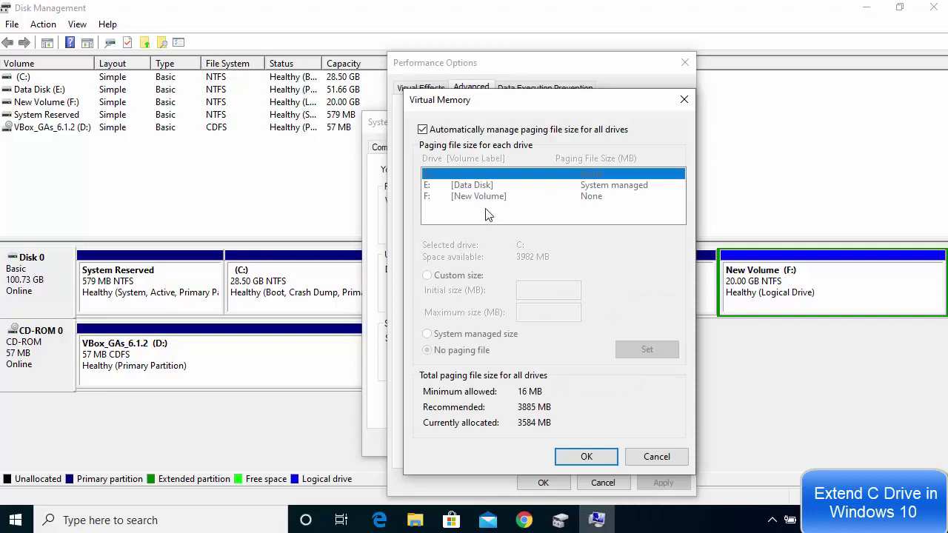
Turn off automatic paging file management for all drives and set Data Disk (E:) to no paging file.
left_click(423, 130)
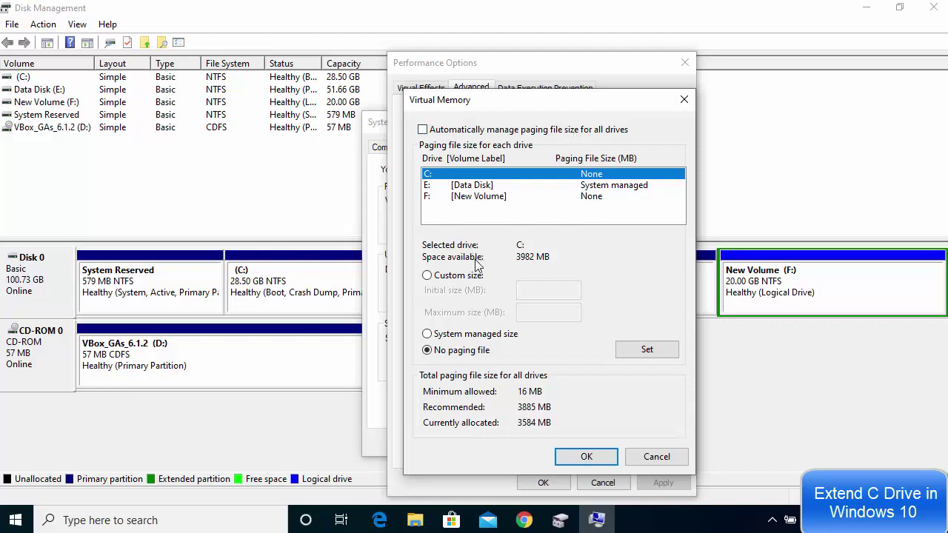
left_click(466, 190)
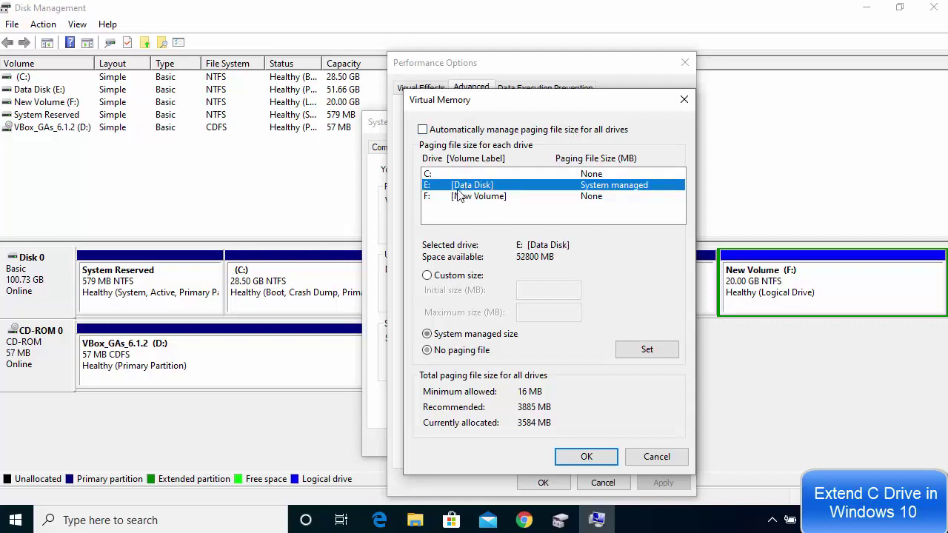
left_click(428, 351)
left_click(639, 354)
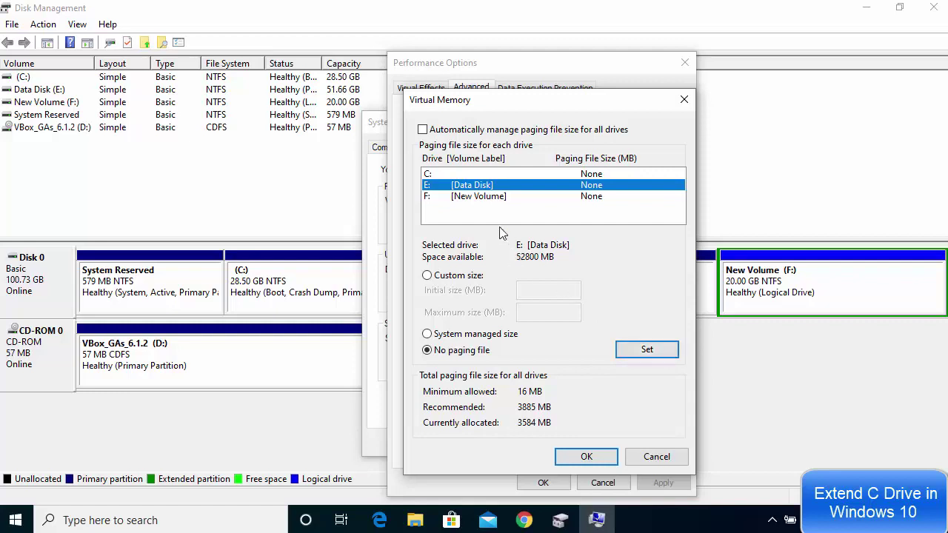
Set drive C: to a system managed paging file size and apply the virtual memory, performance and system settings.
left_click(450, 177)
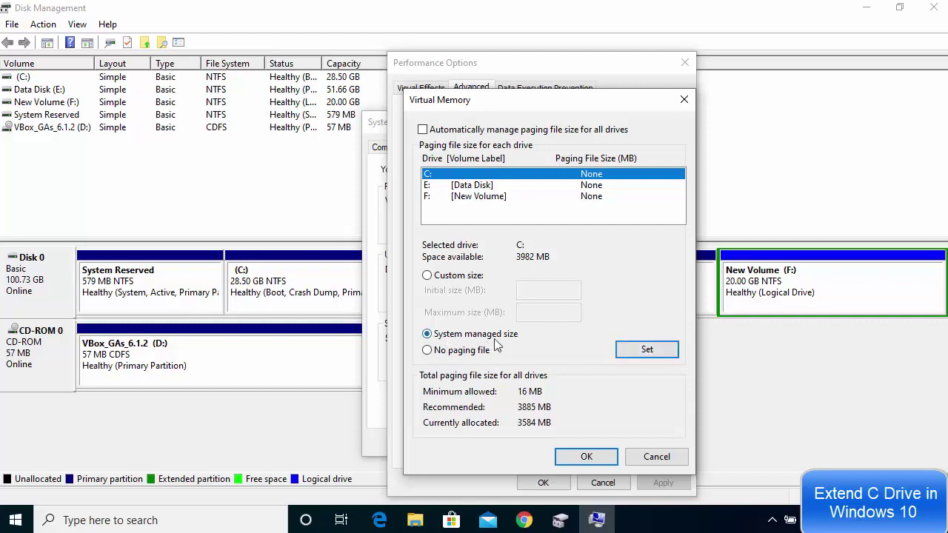
left_click(632, 353)
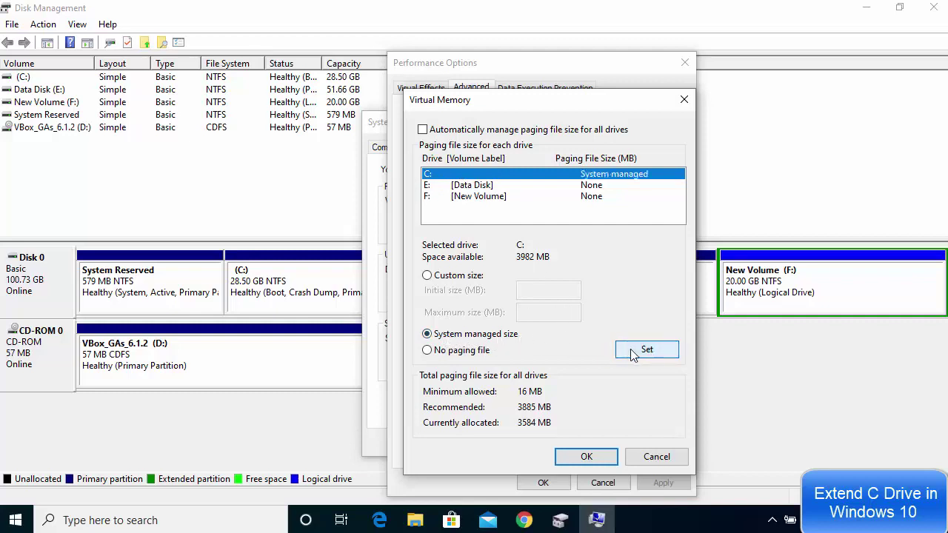
left_click(471, 185)
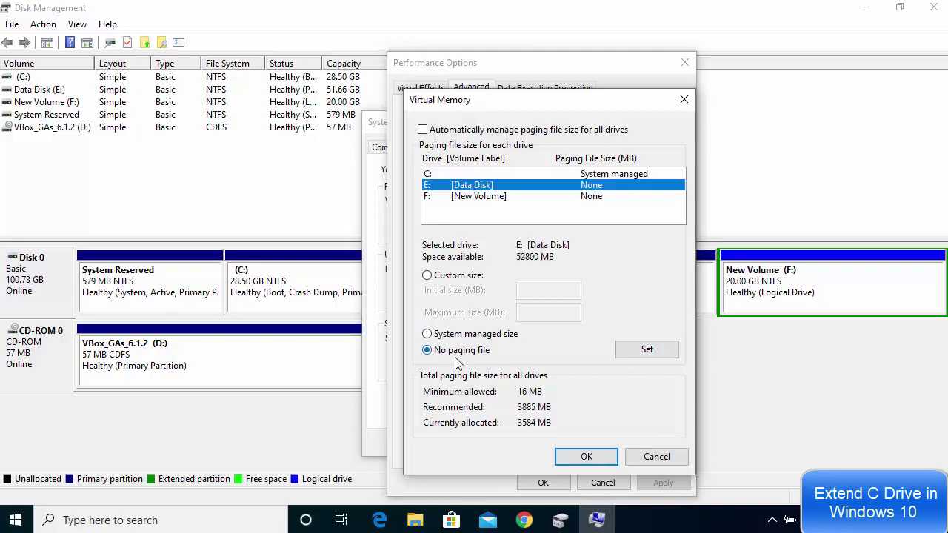
left_click(452, 175)
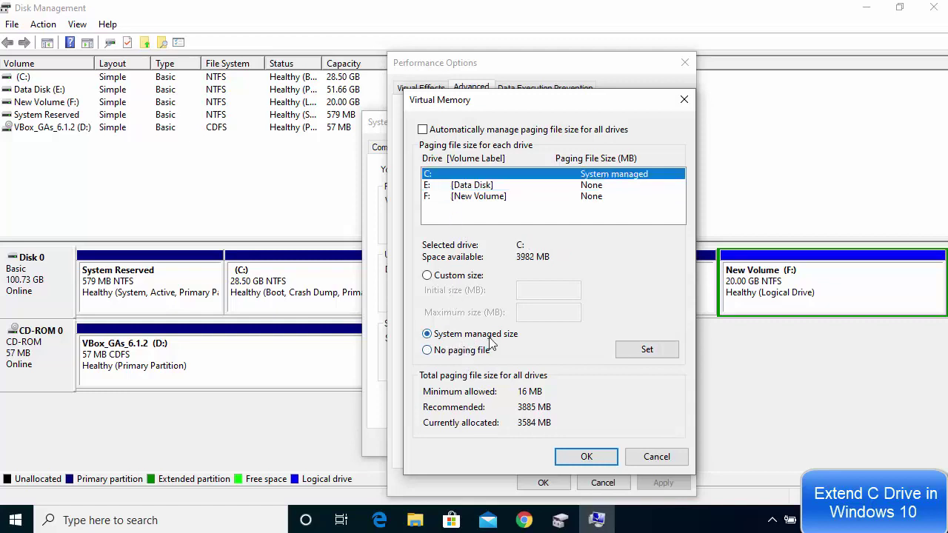
left_click(597, 455)
left_click(543, 483)
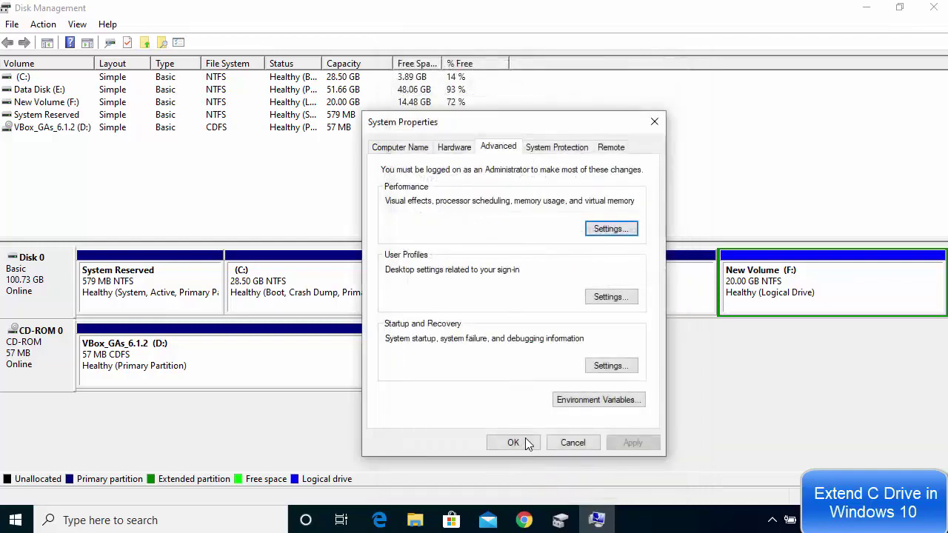
left_click(524, 439)
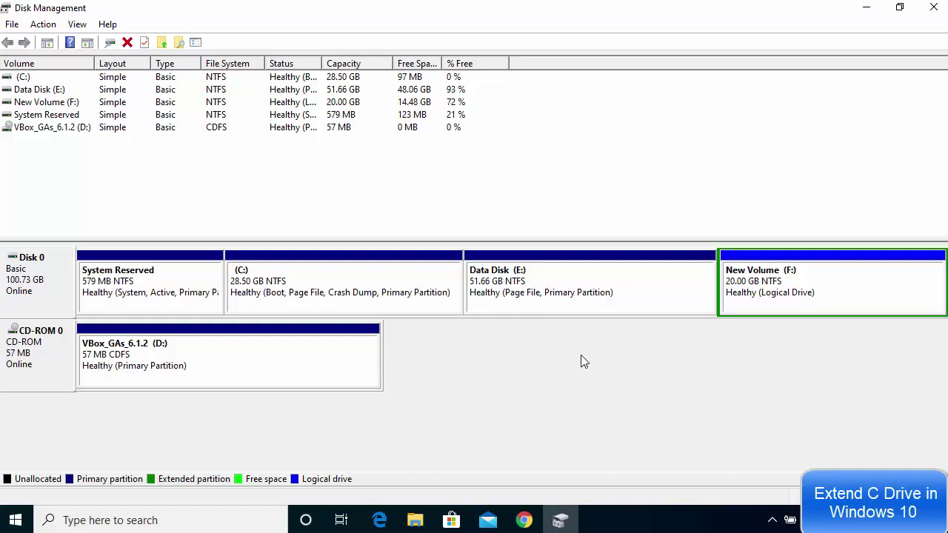
Close Disk Management and restart the computer.
left_click(935, 13)
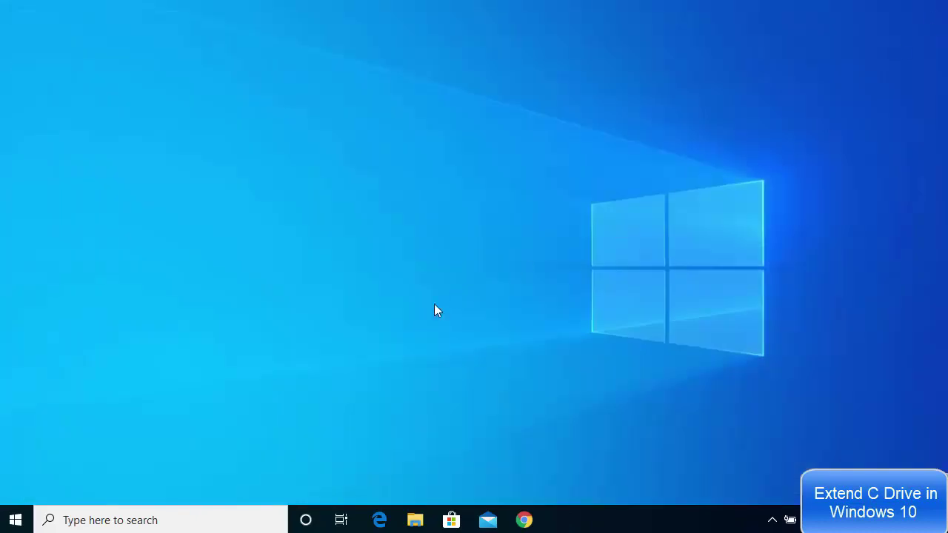
left_click(16, 520)
left_click(30, 487)
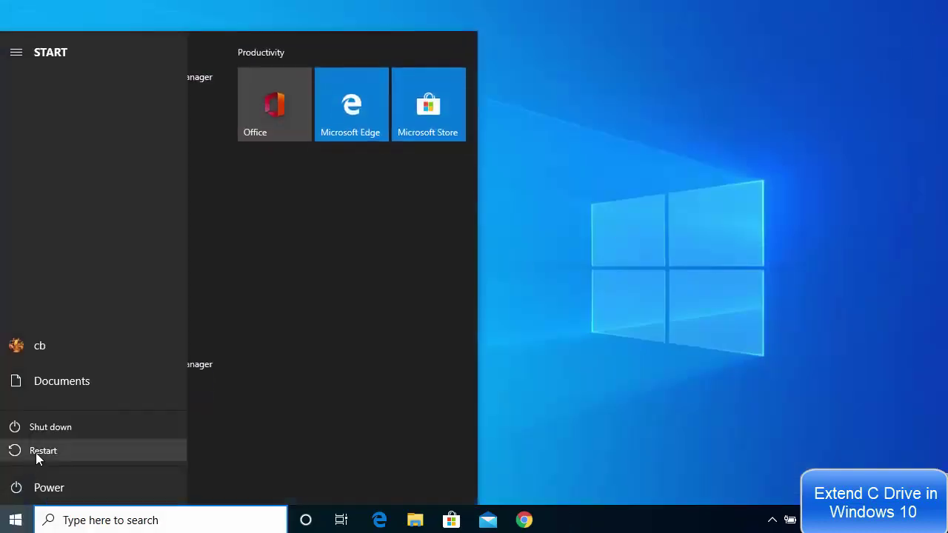
left_click(35, 453)
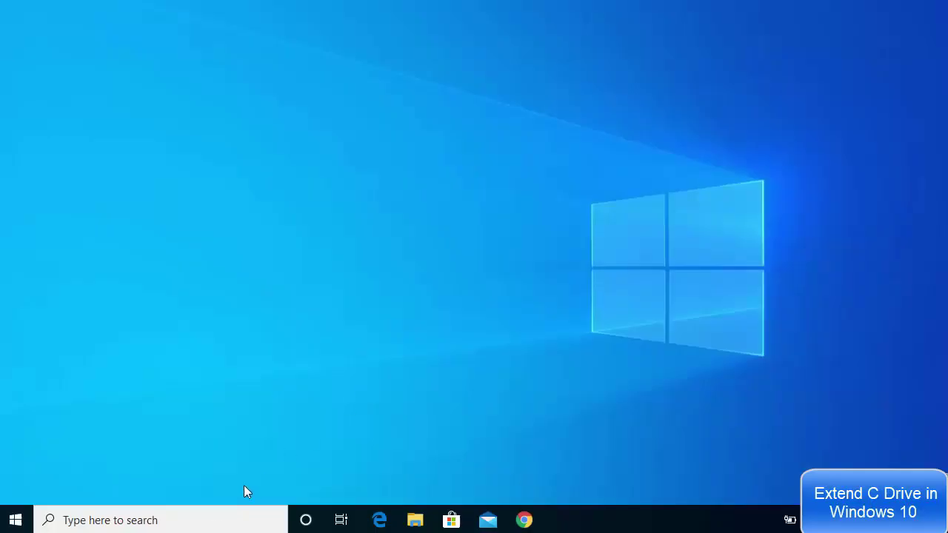
Search Windows for "disk ma", open Create and format hard disk partitions and maximize the Disk Management window.
left_click(192, 521)
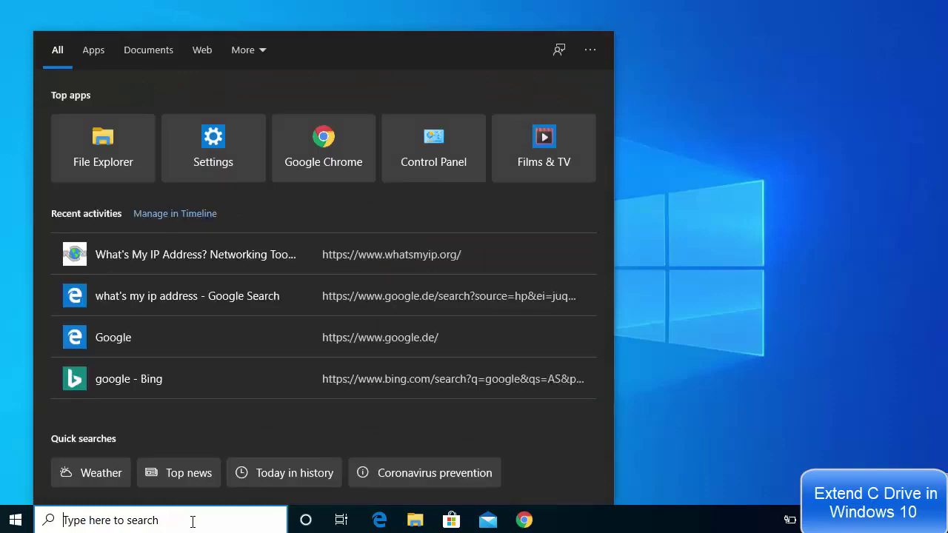
type("disk ma")
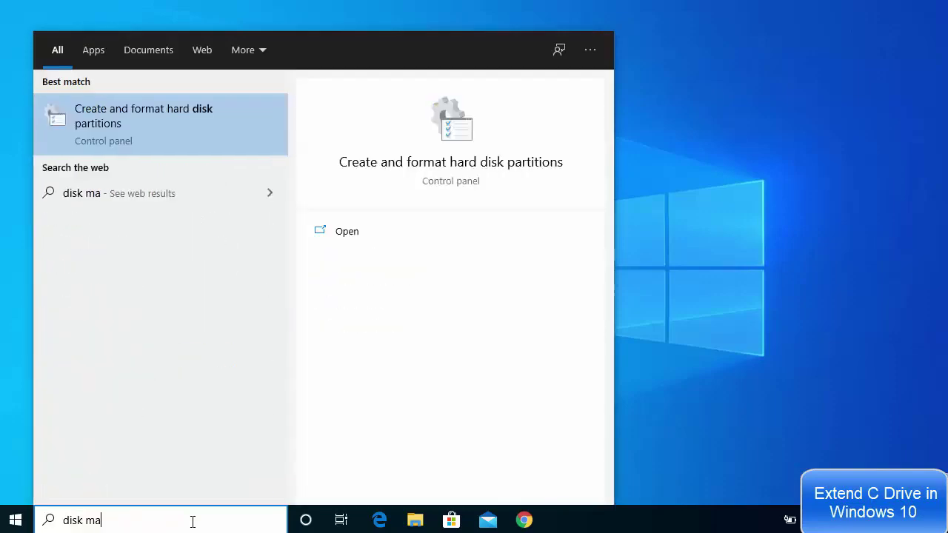
left_click(143, 120)
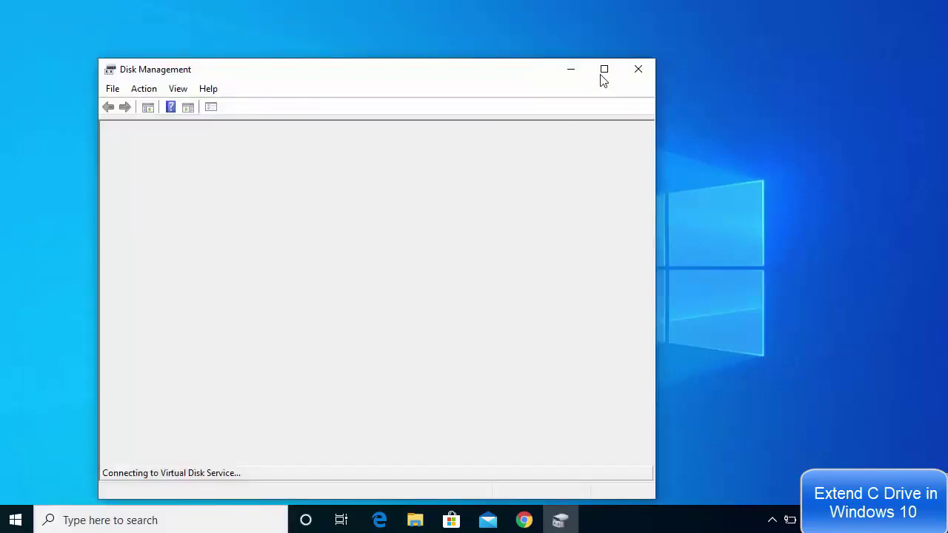
left_click(604, 69)
left_click(564, 368)
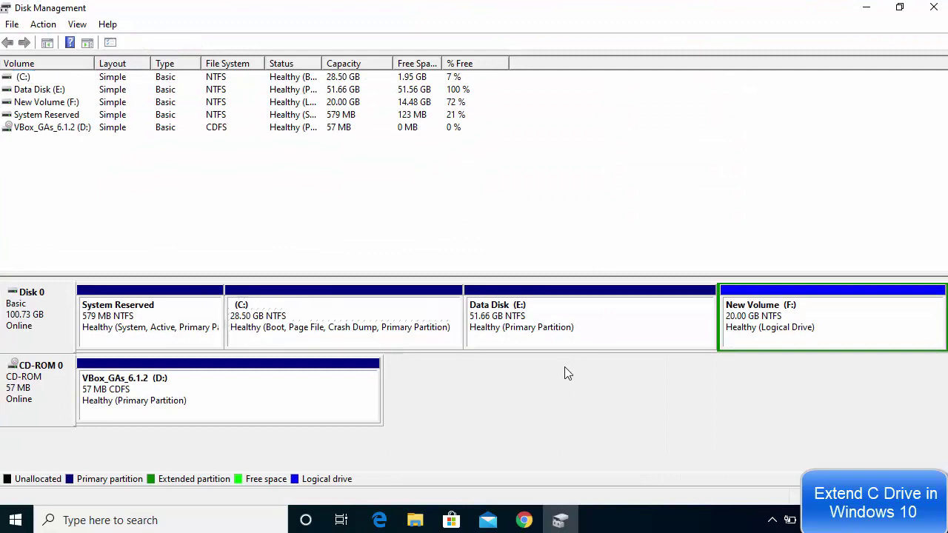
Check whether Data Disk (E:) on Disk 0 offers the Delete Volume command.
left_click(561, 330)
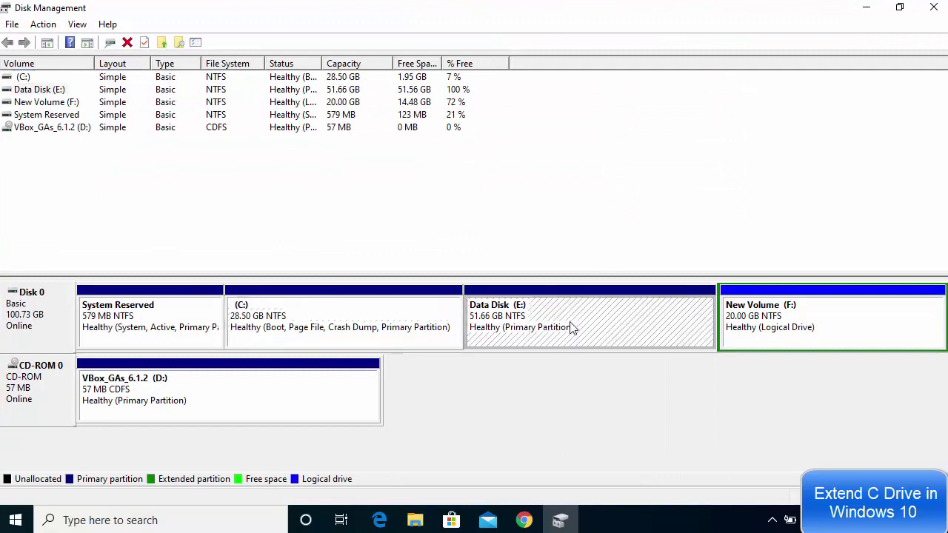
right_click(570, 326)
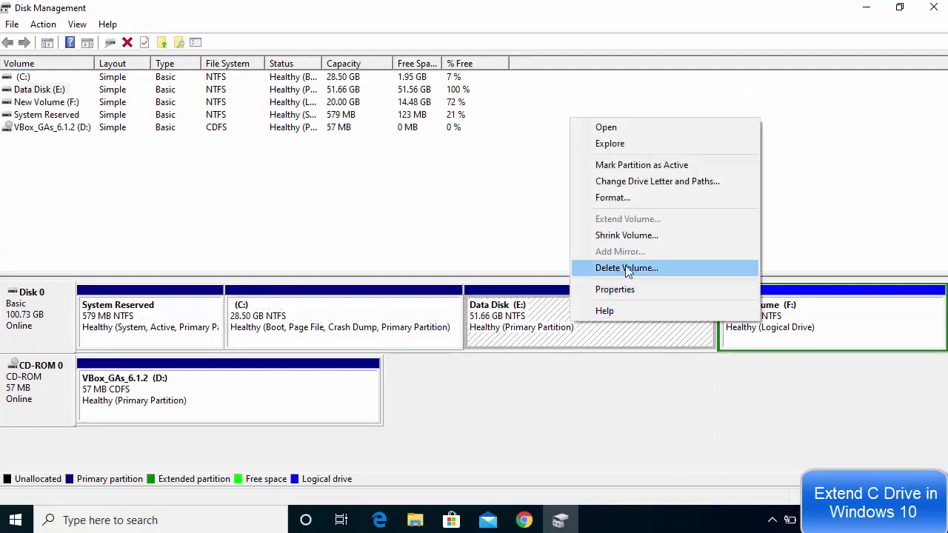
left_click(585, 402)
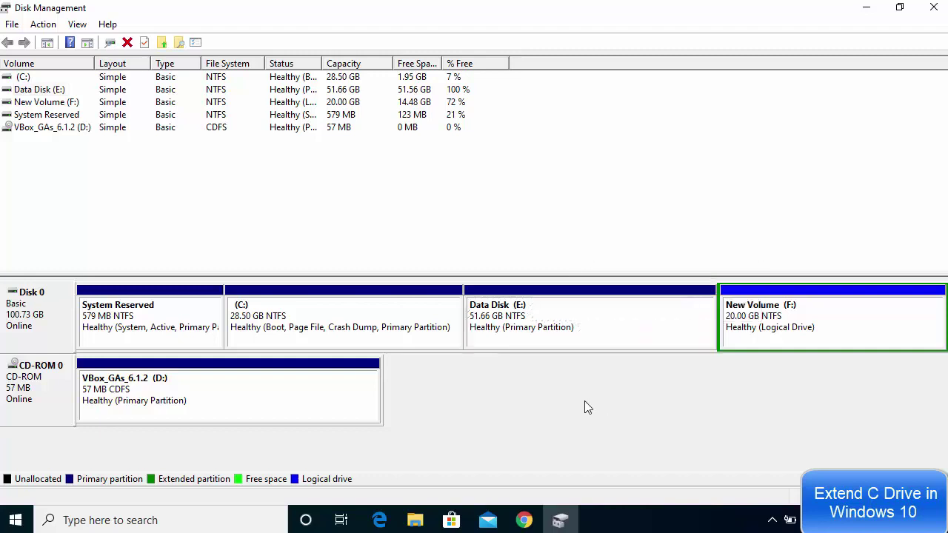
Delete the Data Disk (E:) volume on Disk 0 and accept erasing all data on it.
right_click(571, 324)
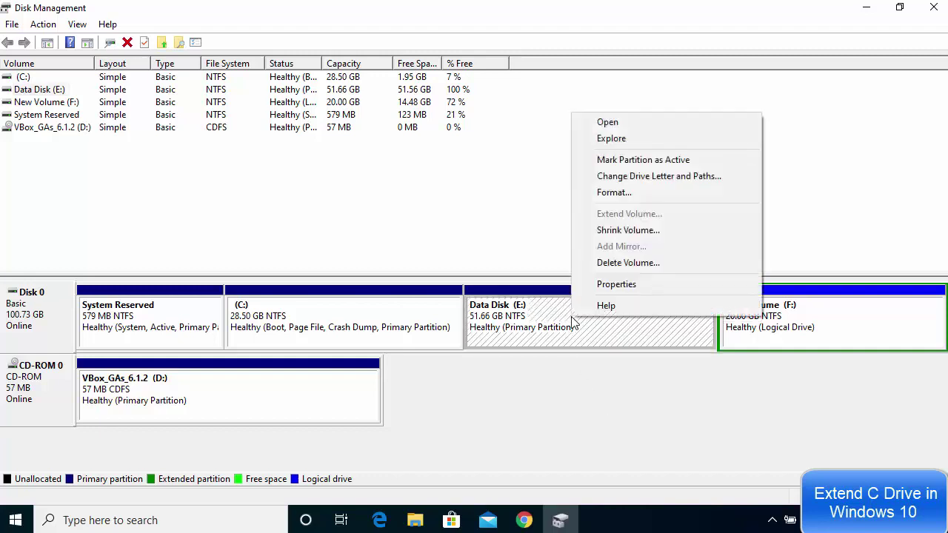
left_click(618, 263)
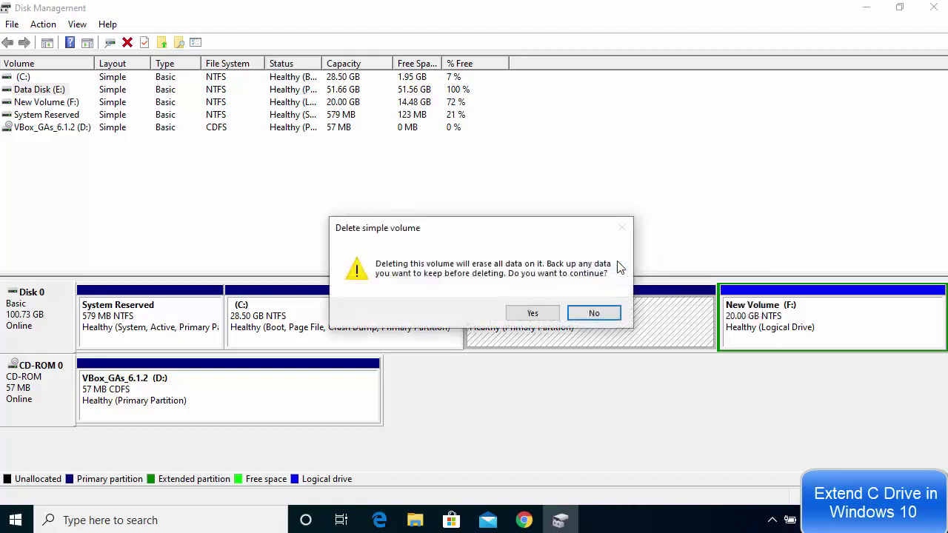
left_click(532, 315)
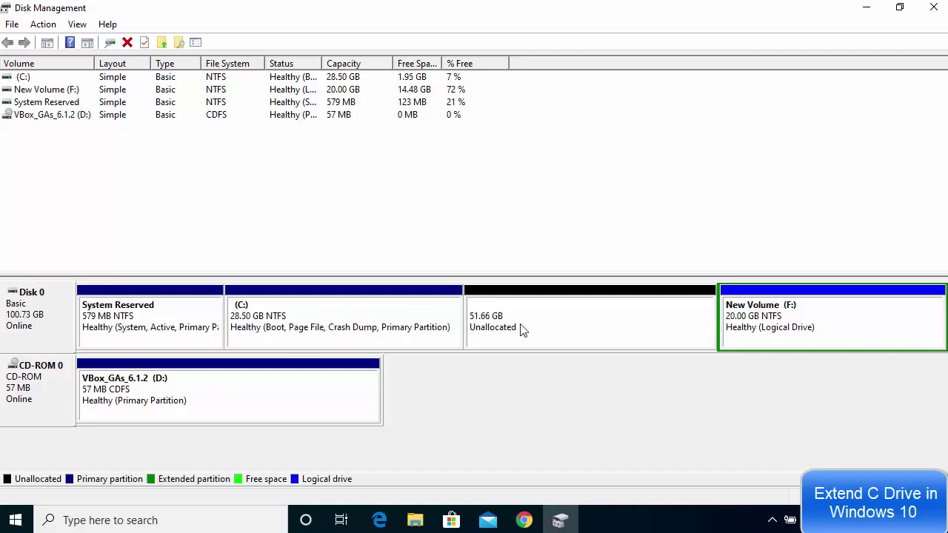
Extend the C: volume with all 52898 MB of unallocated space on Disk 0 using the Extend Volume Wizard.
left_click(291, 329)
right_click(334, 320)
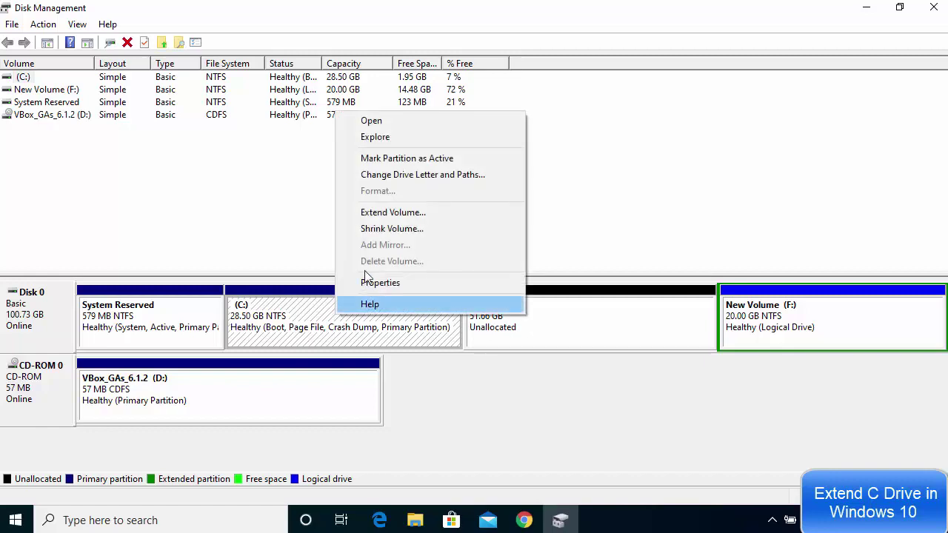
left_click(383, 214)
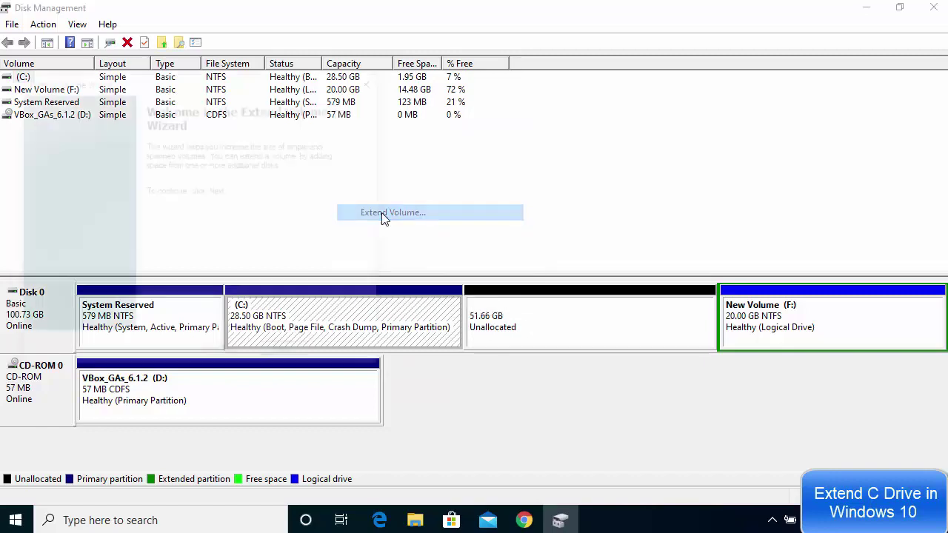
left_click_drag(279, 89, 532, 156)
left_click(538, 419)
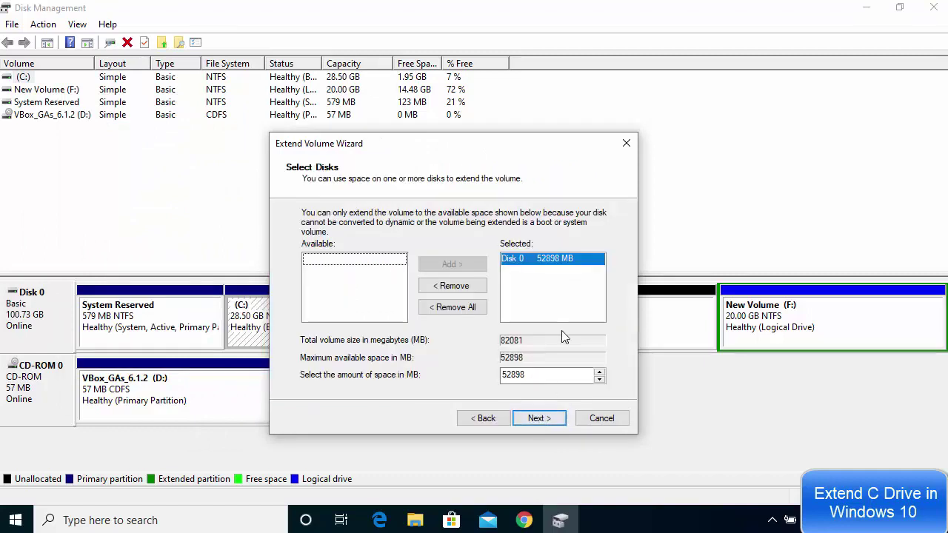
left_click(529, 419)
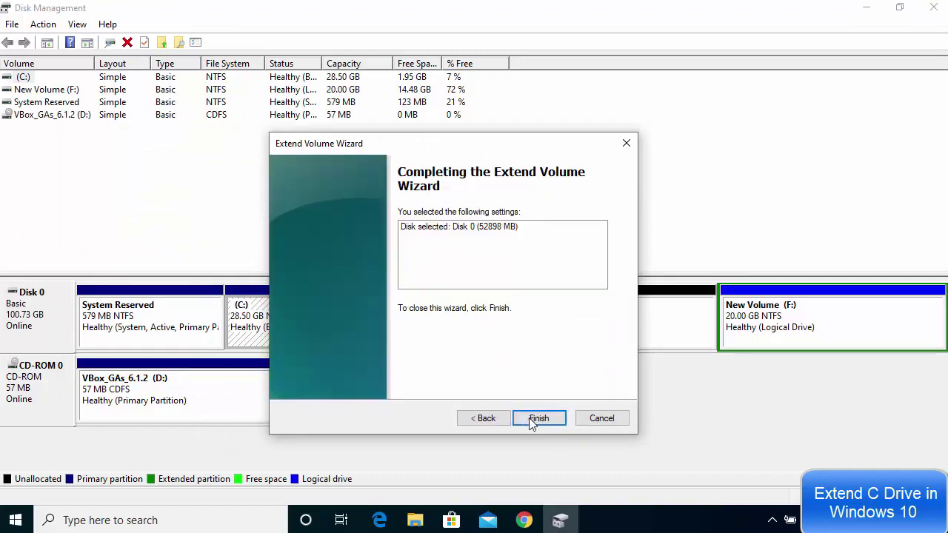
left_click(534, 420)
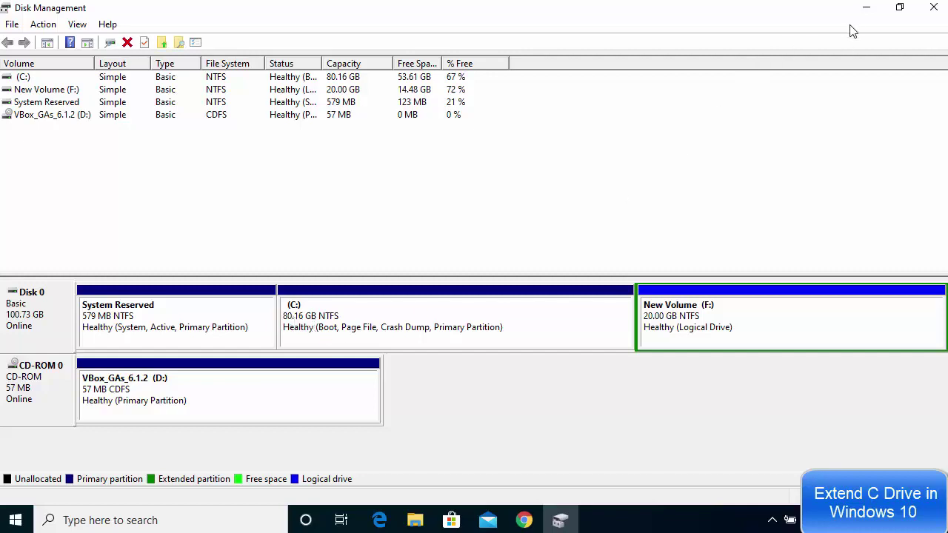
Minimize Disk Management, switch to File Explorer and check the size and free space of Local Disk (C:) in This PC.
left_click(865, 8)
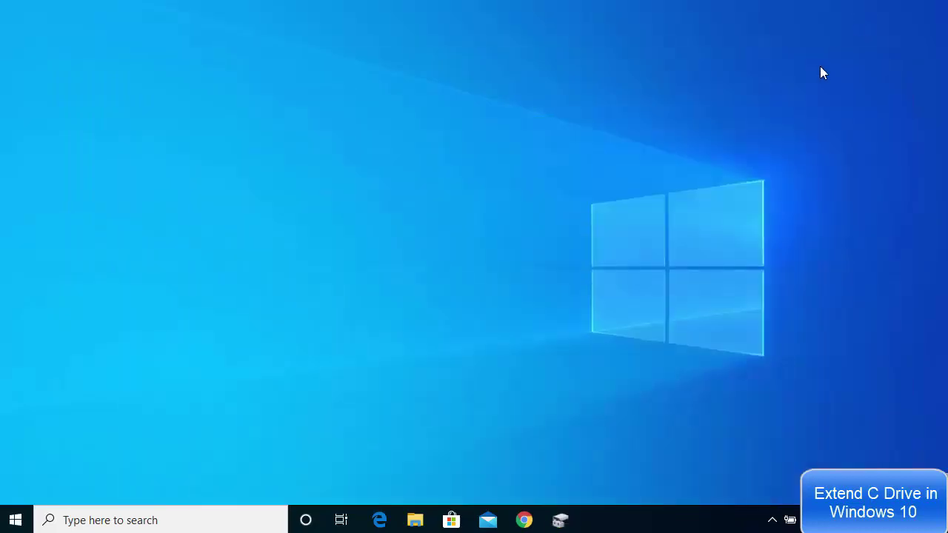
left_click(417, 516)
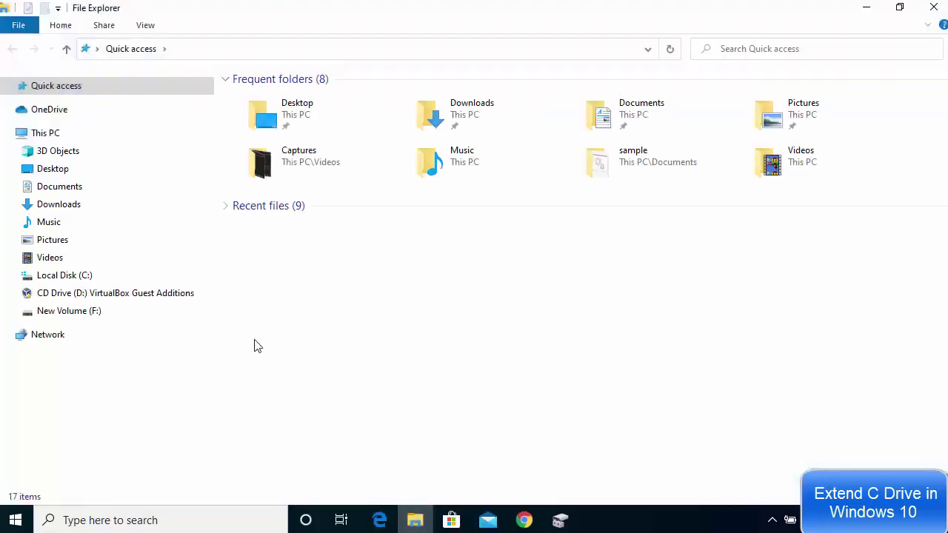
left_click(65, 135)
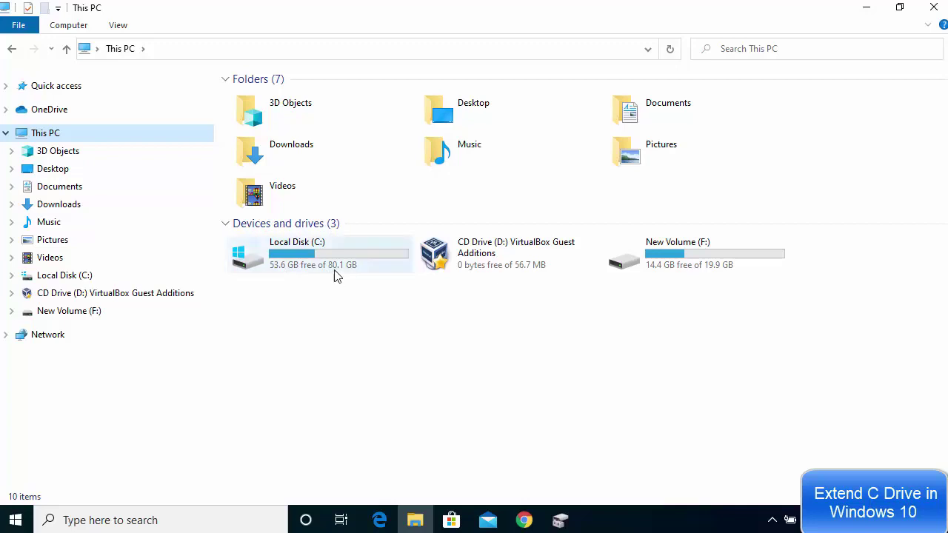
mouse_move(338, 275)
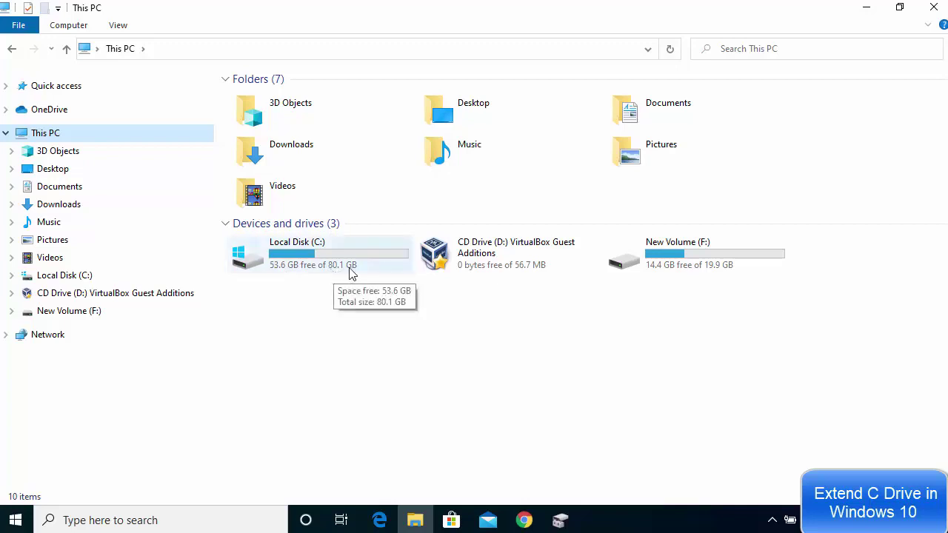